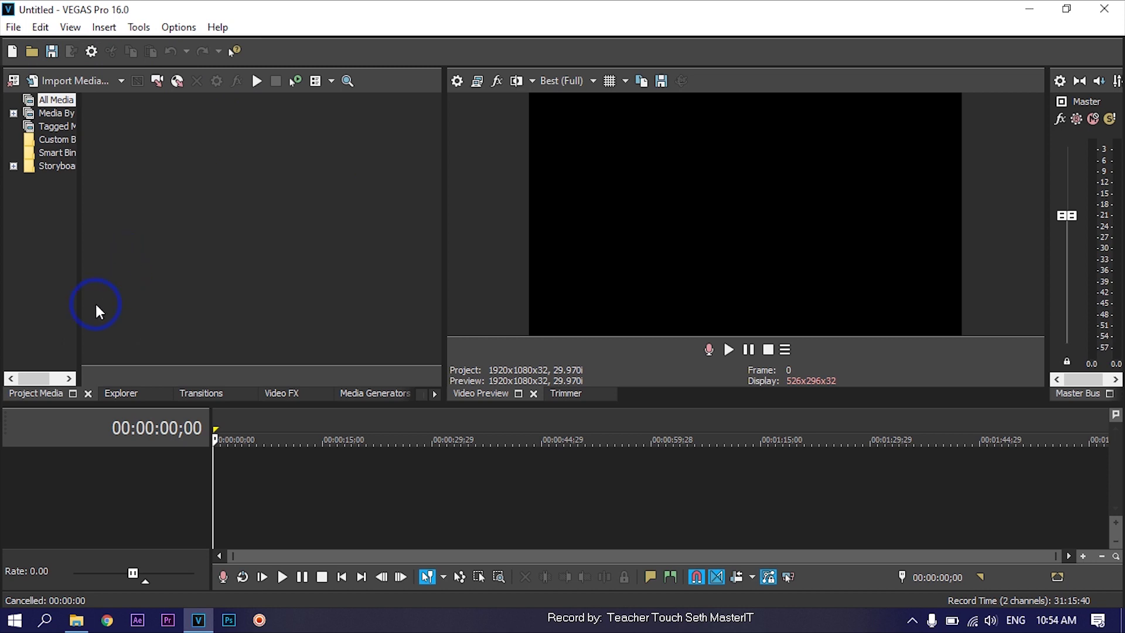
Import video_2020-03-06_10-31-59.mp4 from the Desktop into the project media
{"action": "left_click", "coordinate": [78, 80]}
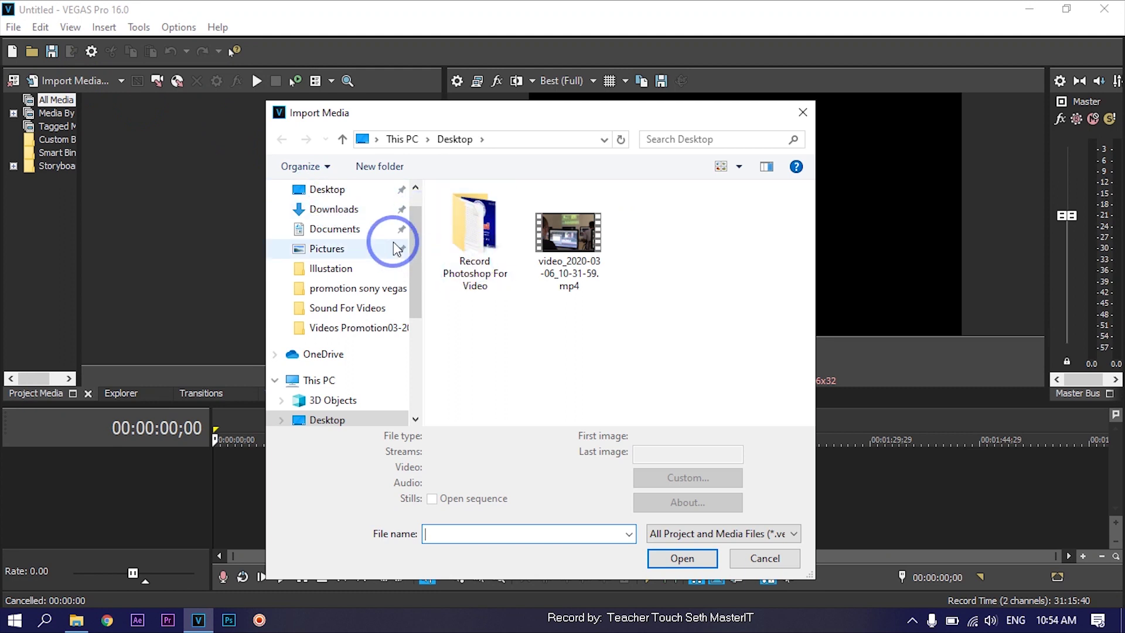
{"action": "left_click", "coordinate": [357, 420]}
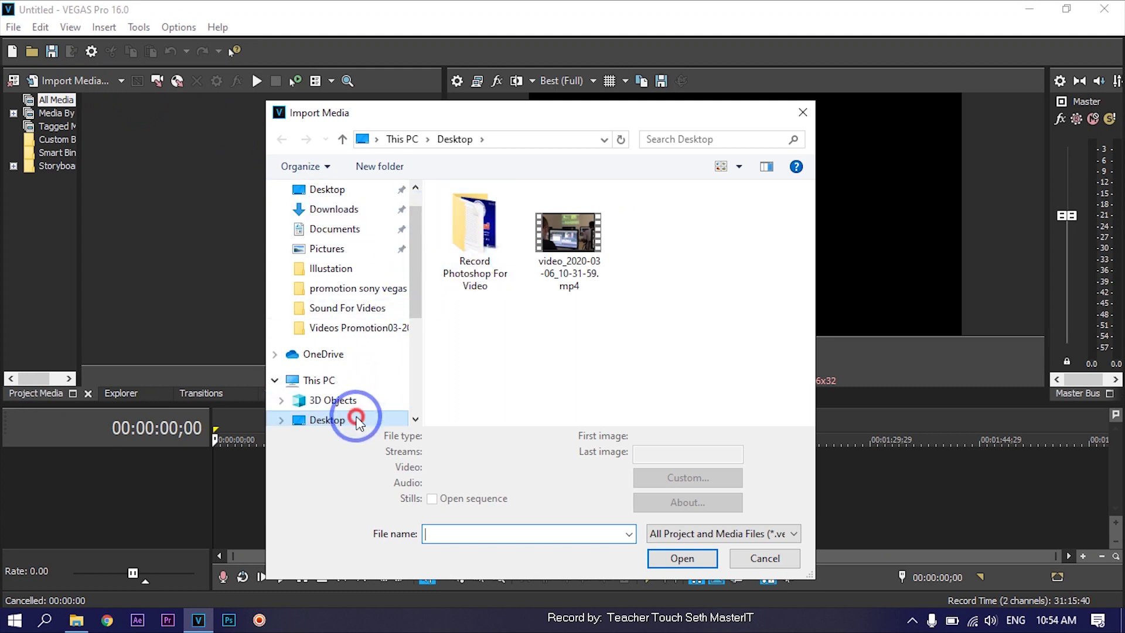
{"action": "left_click", "coordinate": [602, 262]}
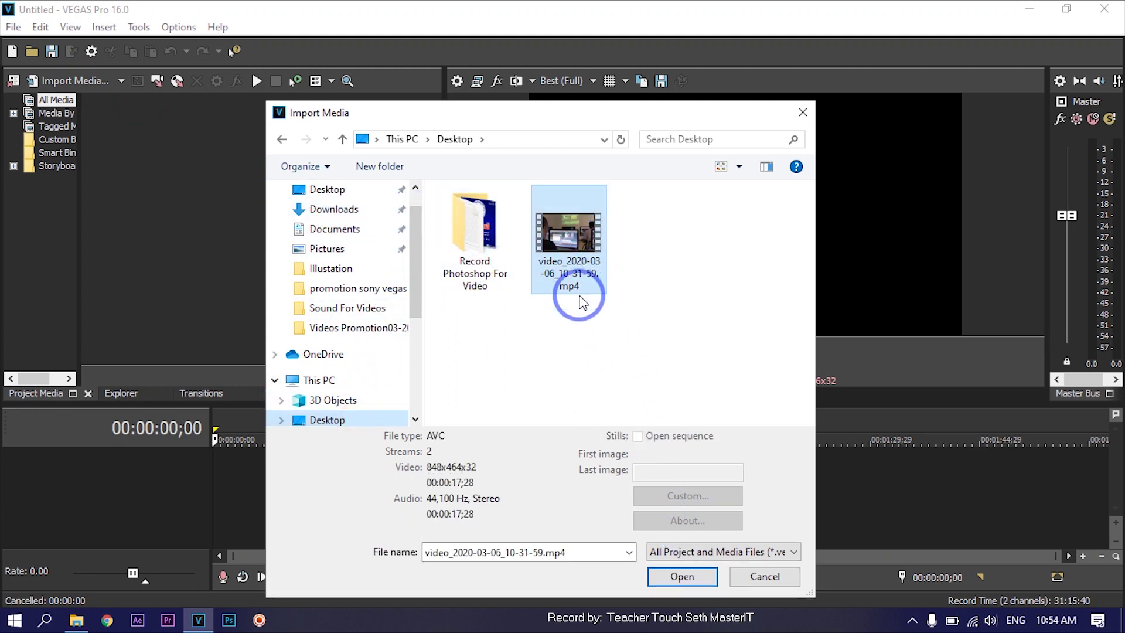
{"action": "left_click", "coordinate": [674, 575]}
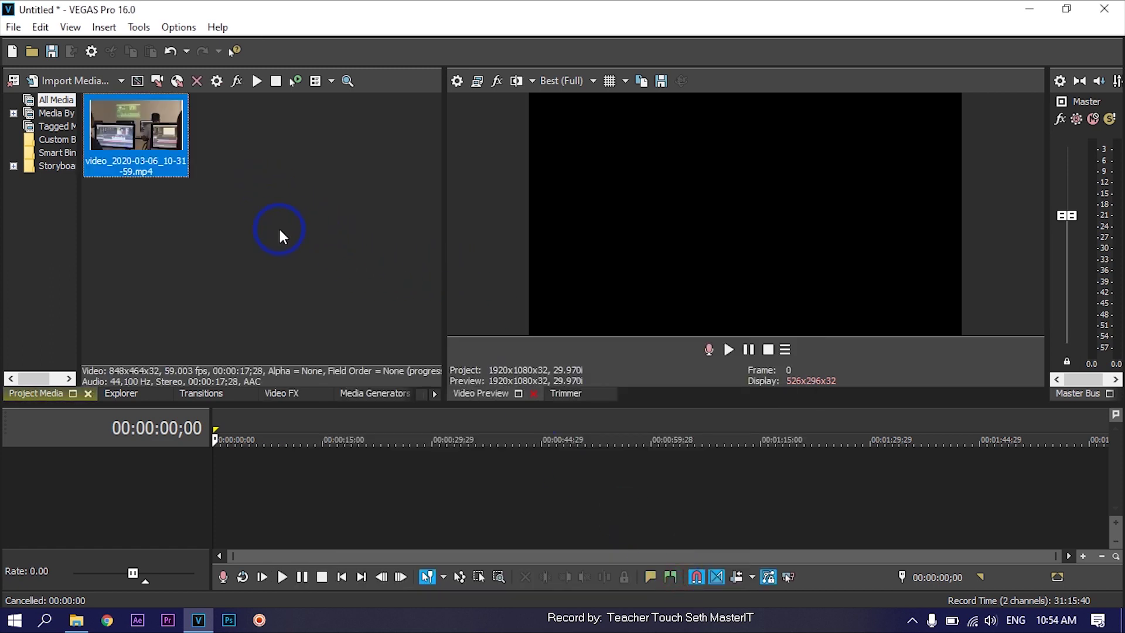
Place the imported clip at the start of the timeline with the project video settings matched to it, and preview its playback
{"action": "left_click_drag", "start_coordinate": [142, 158], "coordinate": [217, 494]}
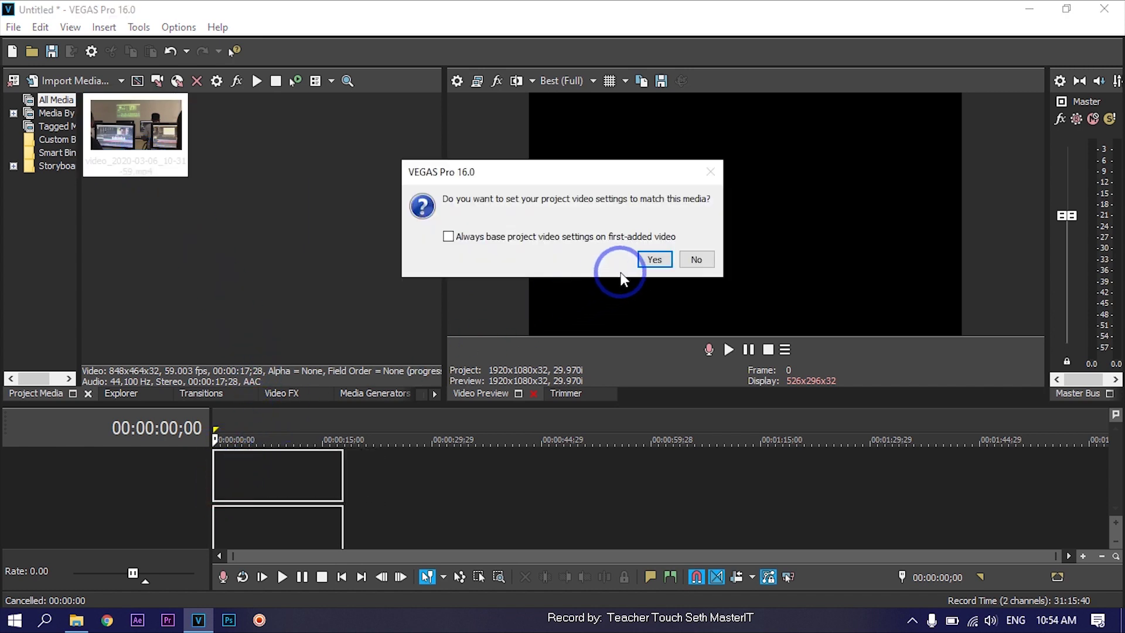
{"action": "left_click", "coordinate": [651, 259]}
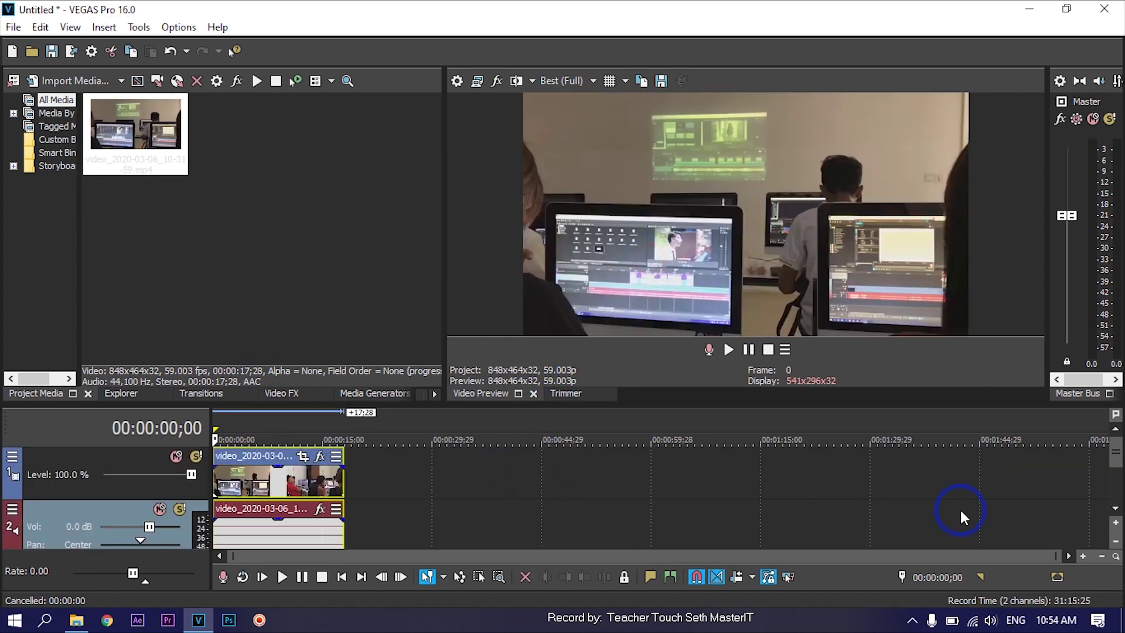
{"action": "left_click_drag", "start_coordinate": [1053, 552], "coordinate": [623, 556]}
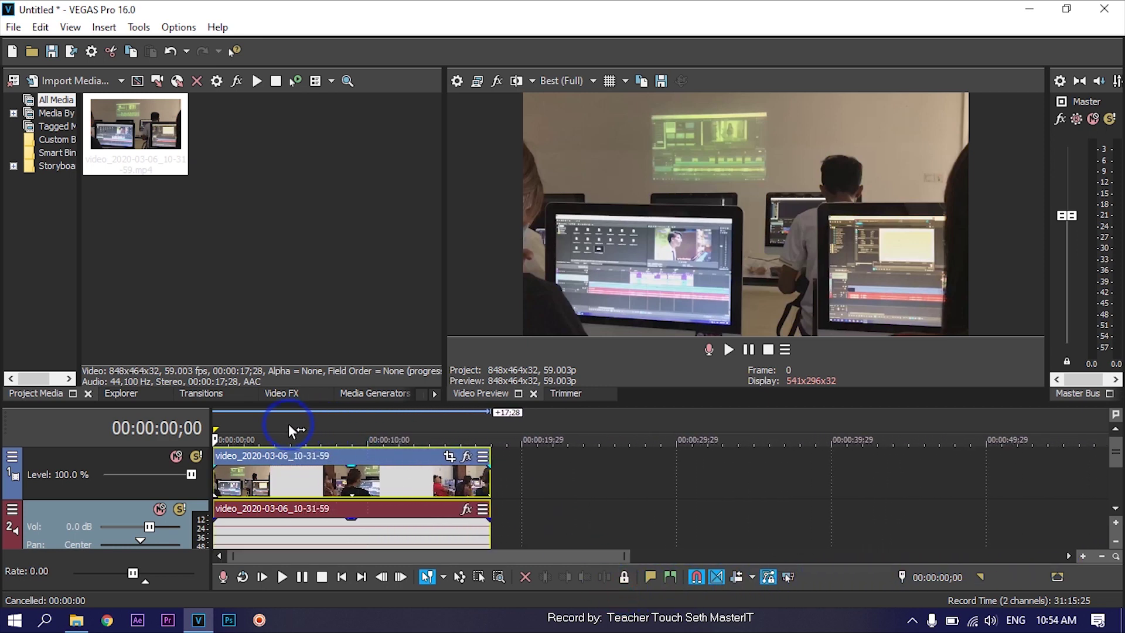
{"action": "key", "text": "space"}
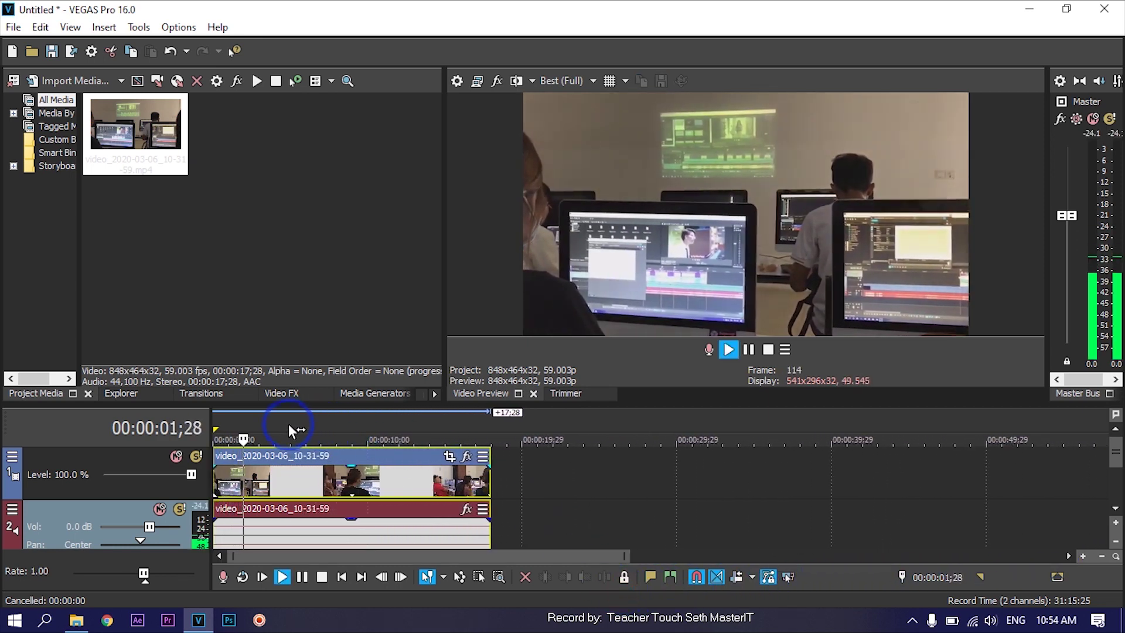
{"action": "key", "text": "space"}
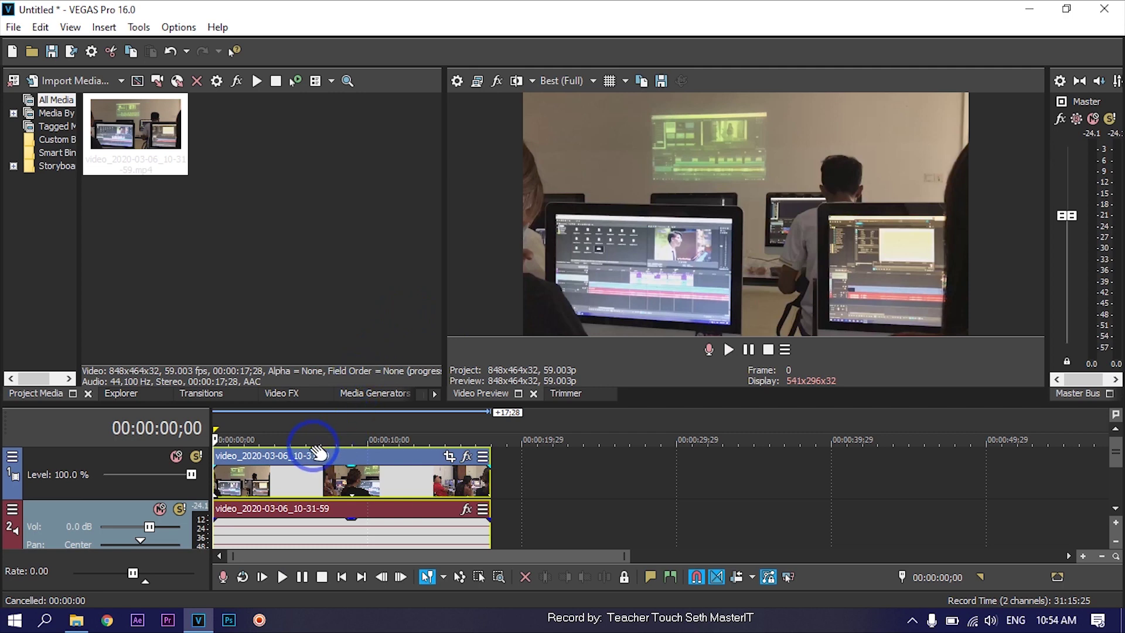
Insert a new video track above the clip and place a Solid Color event with the Blue preset at its start
{"action": "right_click", "coordinate": [147, 458]}
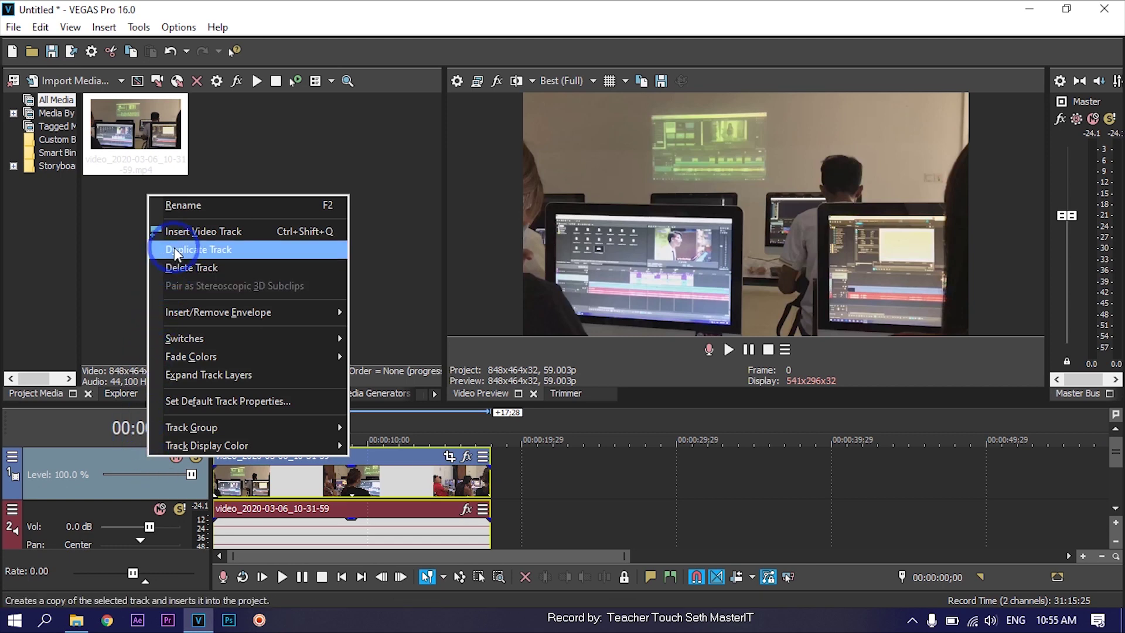
{"action": "left_click", "coordinate": [208, 232]}
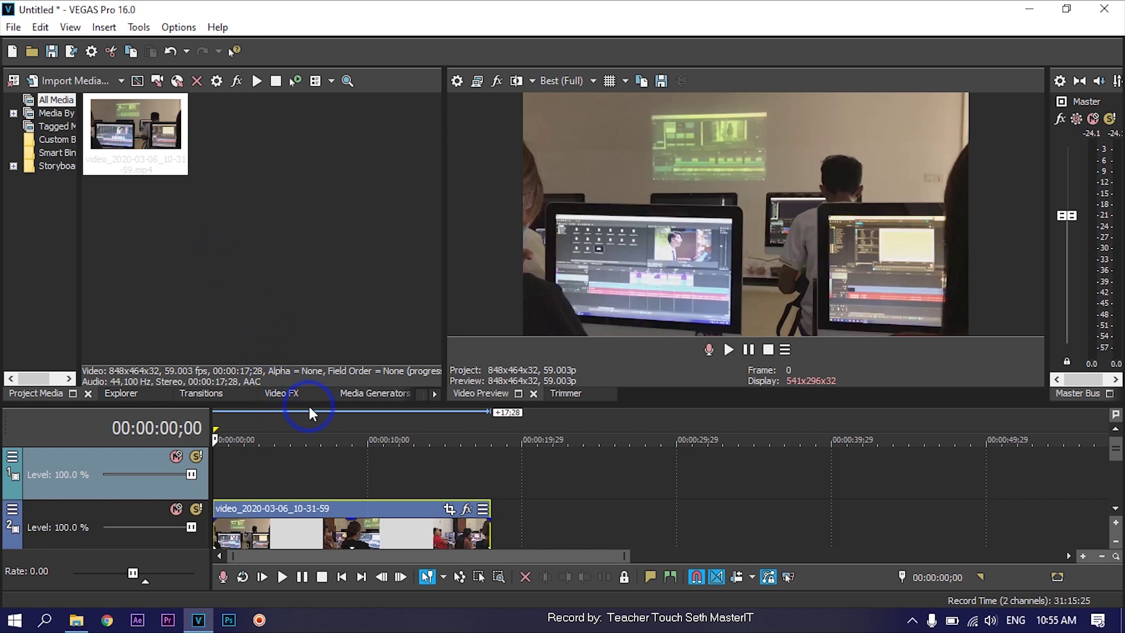
{"action": "left_click", "coordinate": [361, 395]}
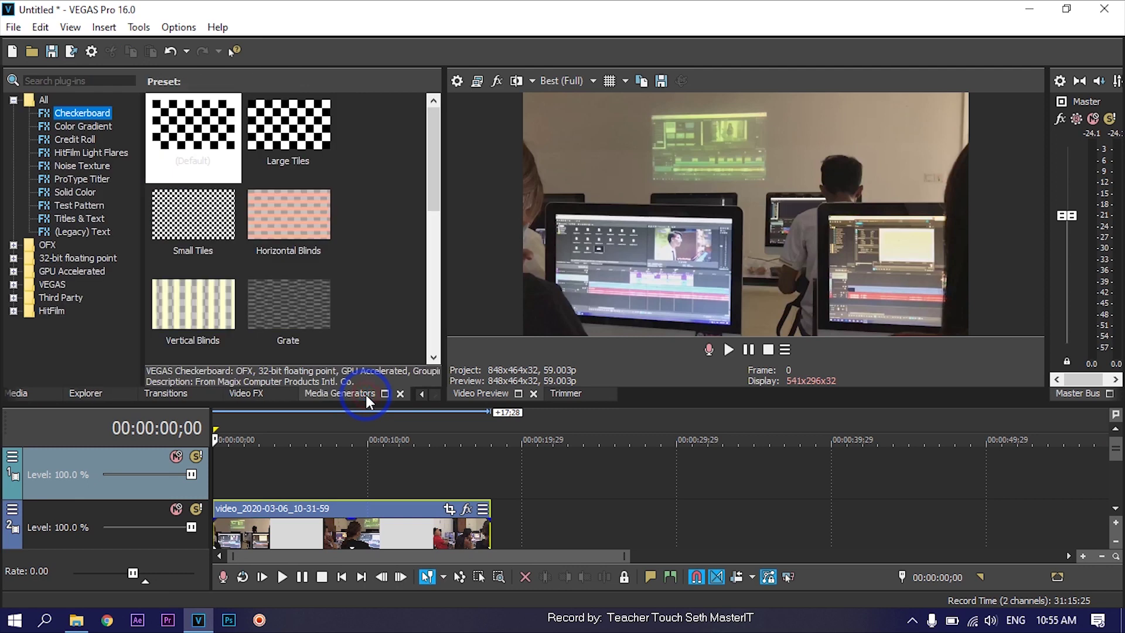
{"action": "left_click", "coordinate": [71, 192]}
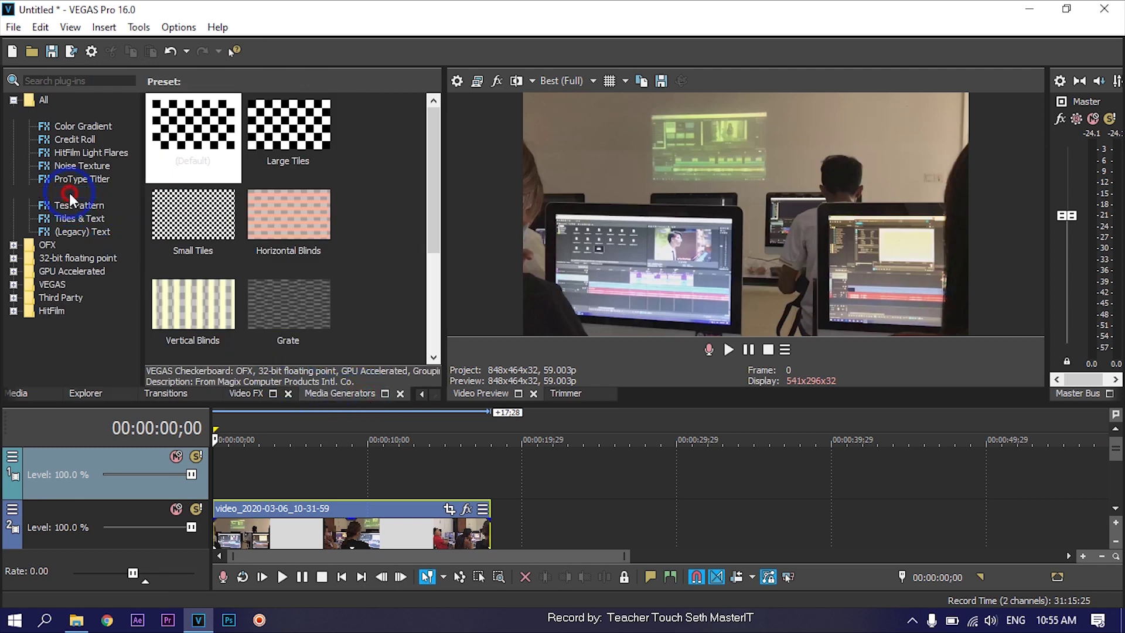
{"action": "left_click_drag", "start_coordinate": [202, 303], "coordinate": [221, 468]}
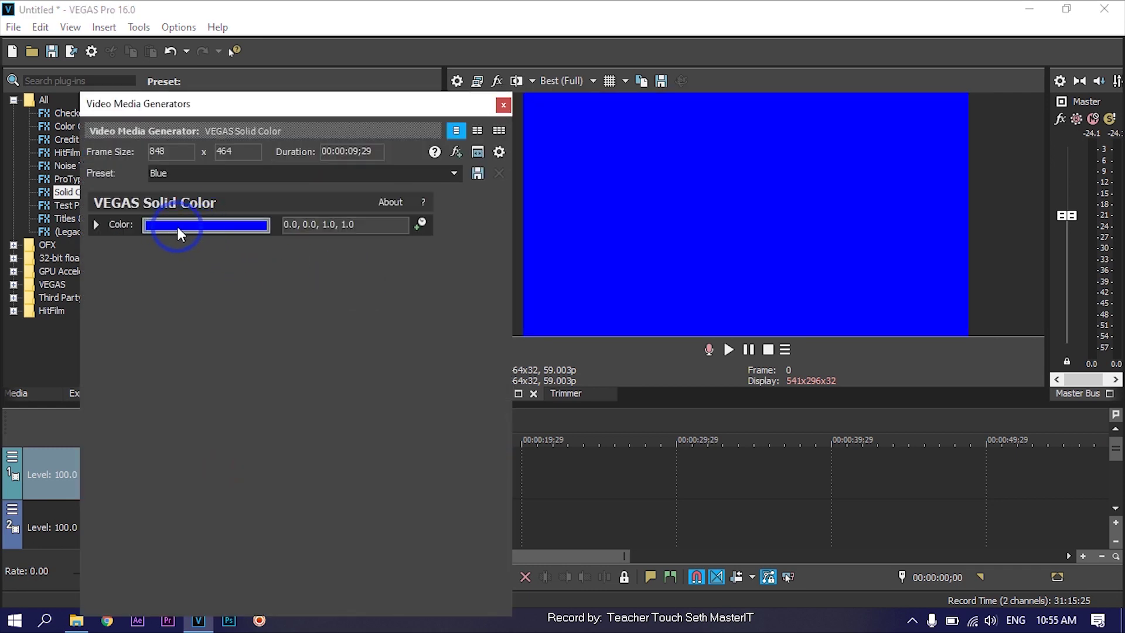
Set the solid colour to 0.0, 0.01, 0.98, 1.0 and close the generator settings
{"action": "left_click", "coordinate": [177, 226]}
{"action": "left_click", "coordinate": [98, 286]}
{"action": "left_click_drag", "start_coordinate": [100, 331], "coordinate": [65, 265]}
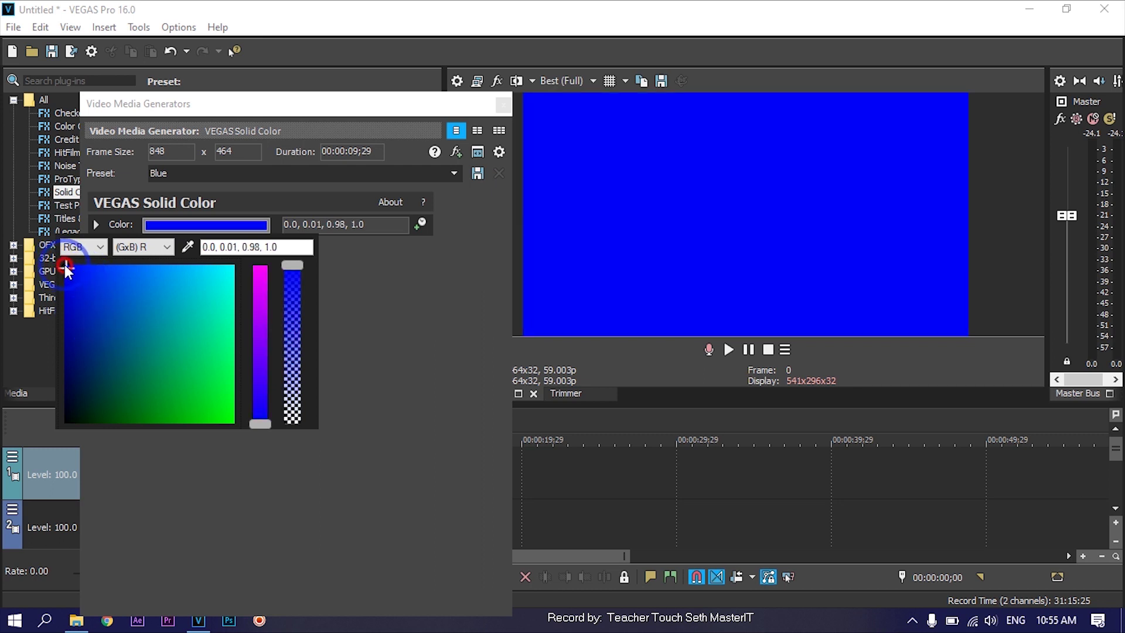
{"action": "left_click", "coordinate": [502, 105]}
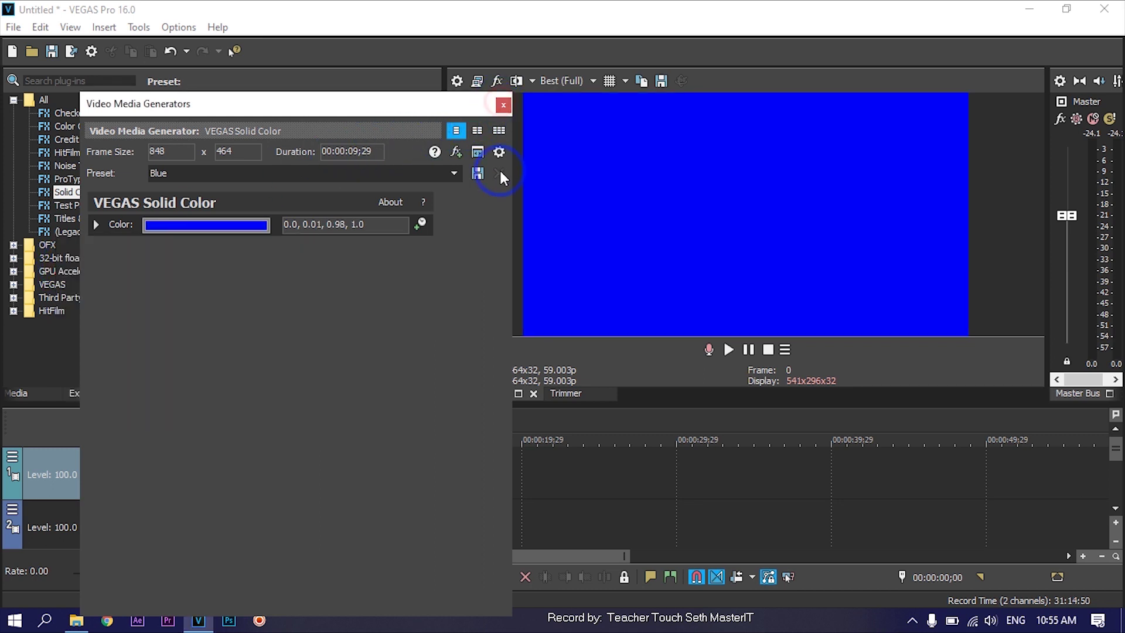
{"action": "left_click", "coordinate": [503, 105]}
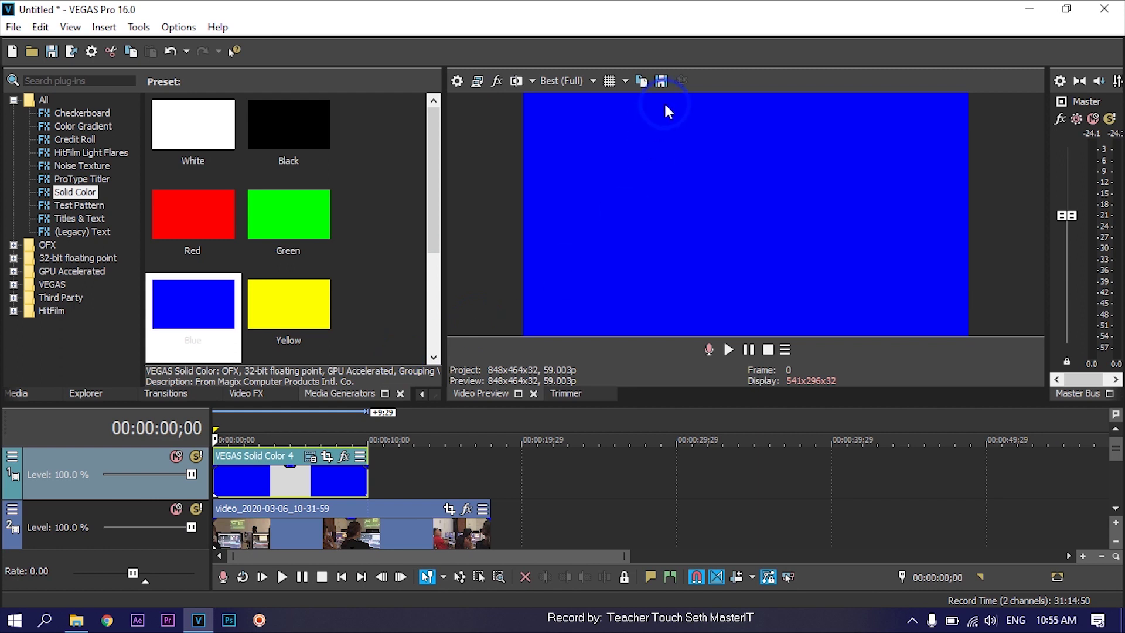
In the solid colour's Pan/Crop, set Stretch to fill frame to No and crop the blue area vertically to a thin full-width strip
{"action": "left_click", "coordinate": [264, 426]}
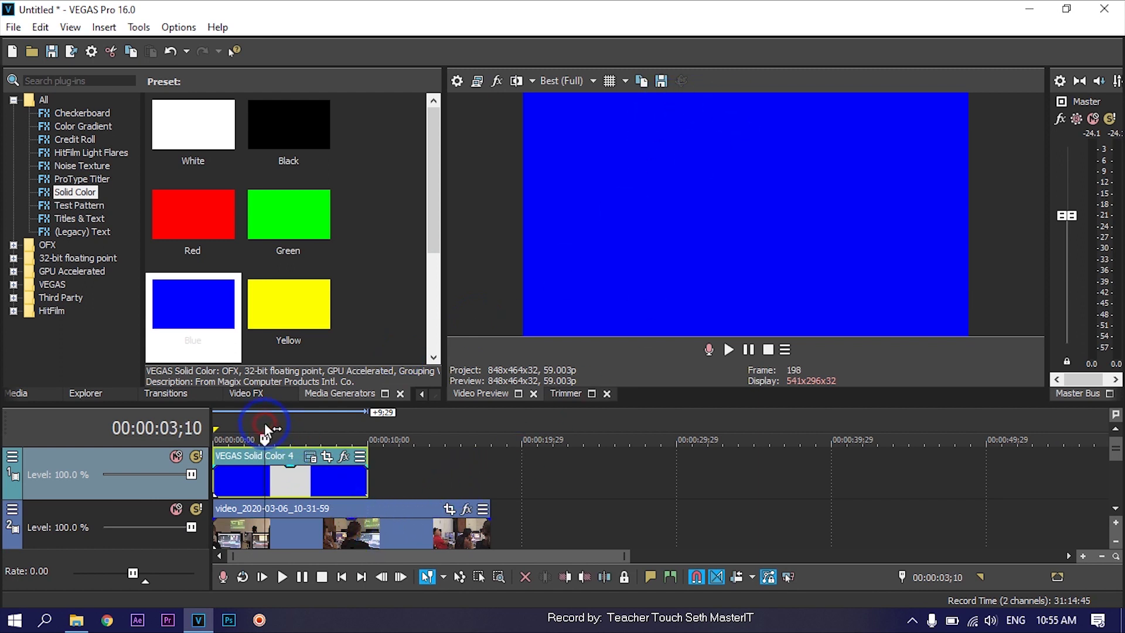
{"action": "left_click", "coordinate": [327, 460]}
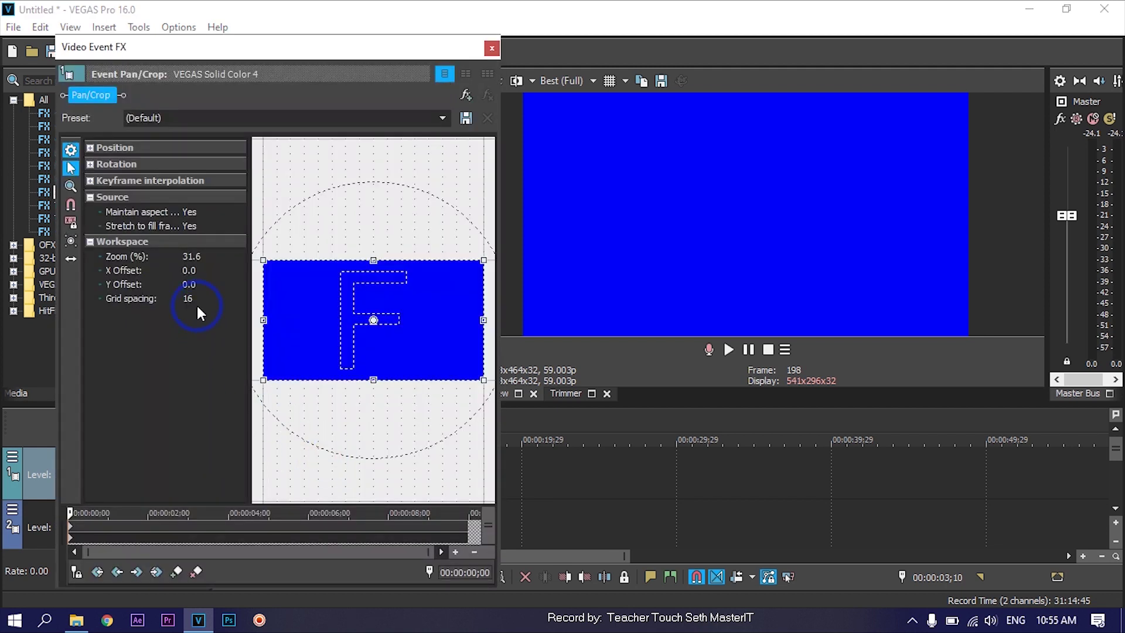
{"action": "left_click", "coordinate": [192, 226]}
{"action": "left_click", "coordinate": [192, 247]}
{"action": "left_click_drag", "start_coordinate": [373, 260], "coordinate": [387, 338]}
{"action": "left_click_drag", "start_coordinate": [374, 380], "coordinate": [375, 352]}
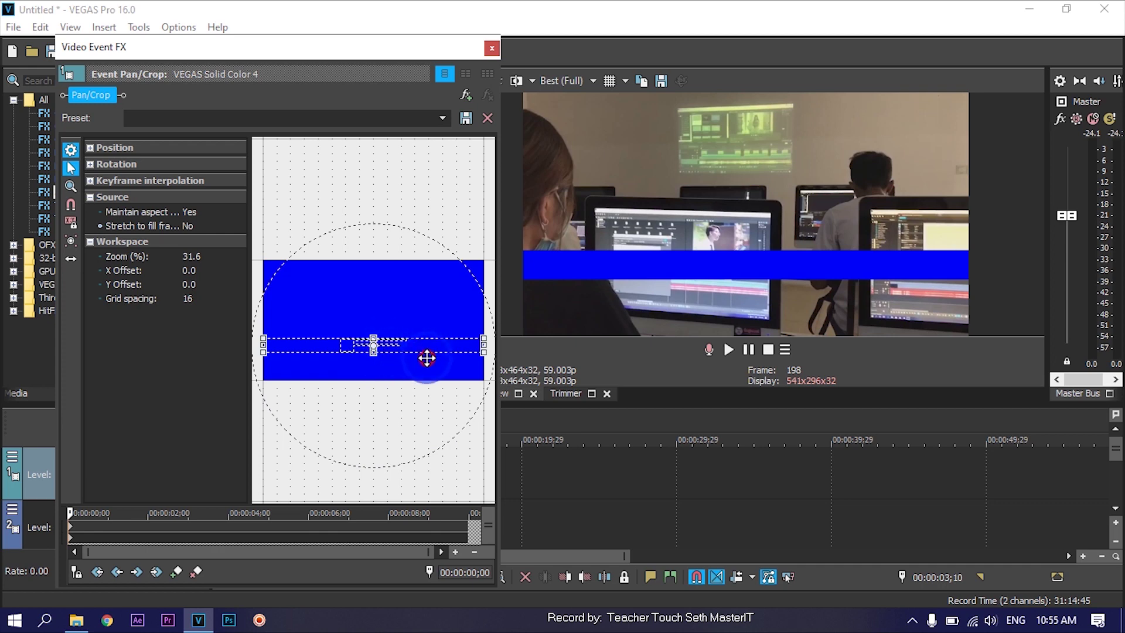
Restrict crop movement to the vertical axis and move the blue strip down near the frame's bottom edge
{"action": "left_click", "coordinate": [71, 258]}
{"action": "left_click_drag", "start_coordinate": [422, 347], "coordinate": [422, 371]}
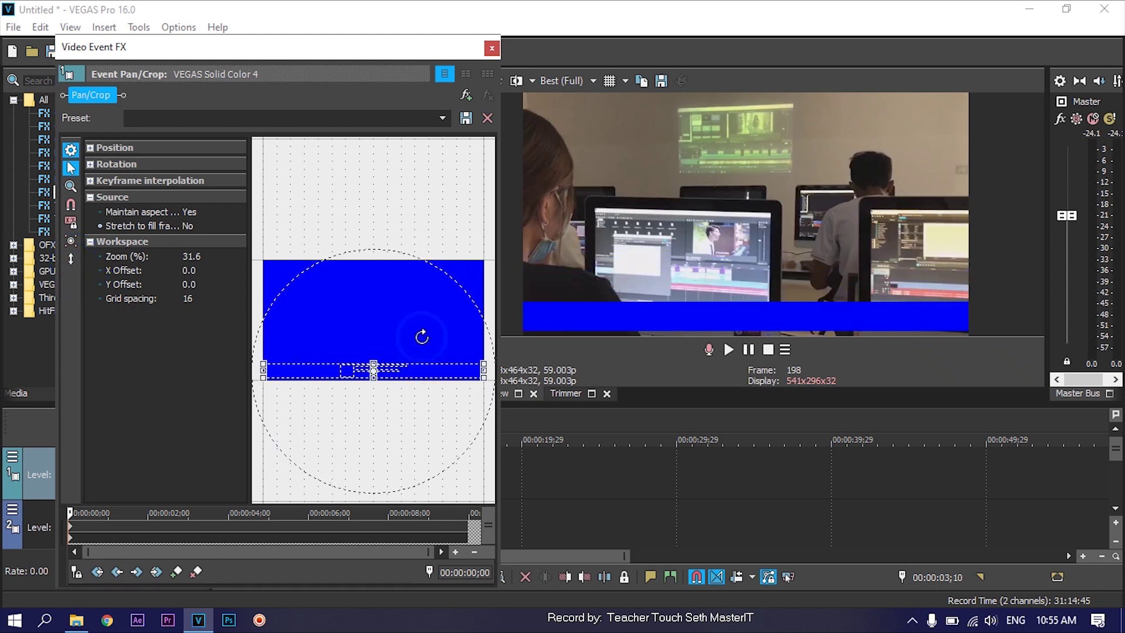
{"action": "left_click", "coordinate": [492, 48]}
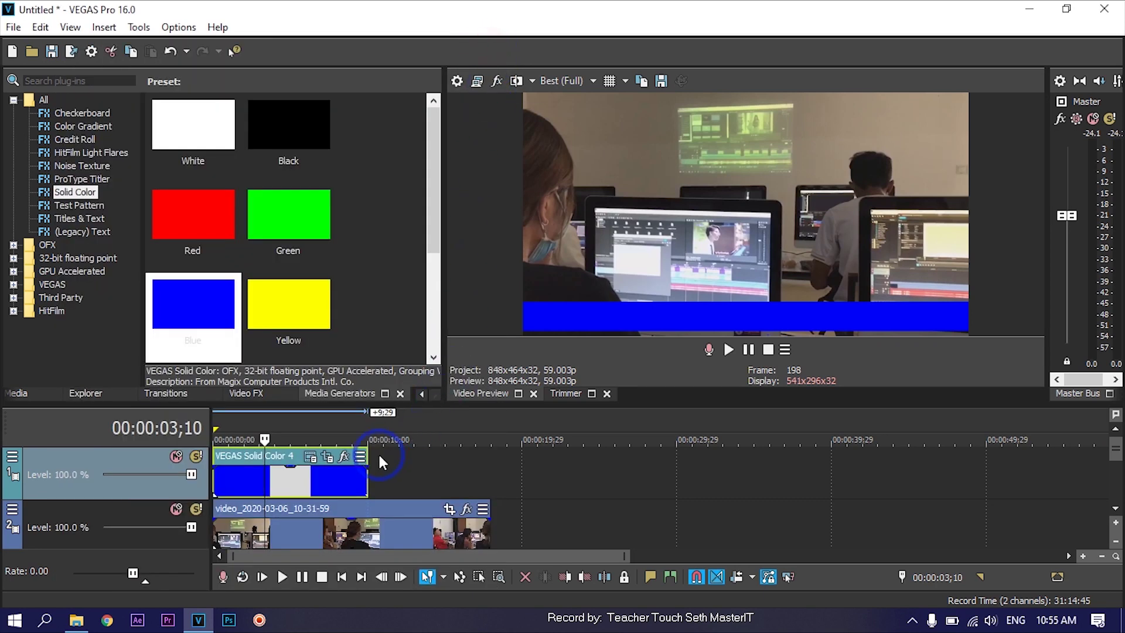
Extend the solid colour event to the end of the video clip and lower its opacity to make the strip slightly see-through
{"action": "left_click_drag", "start_coordinate": [368, 480], "coordinate": [490, 480]}
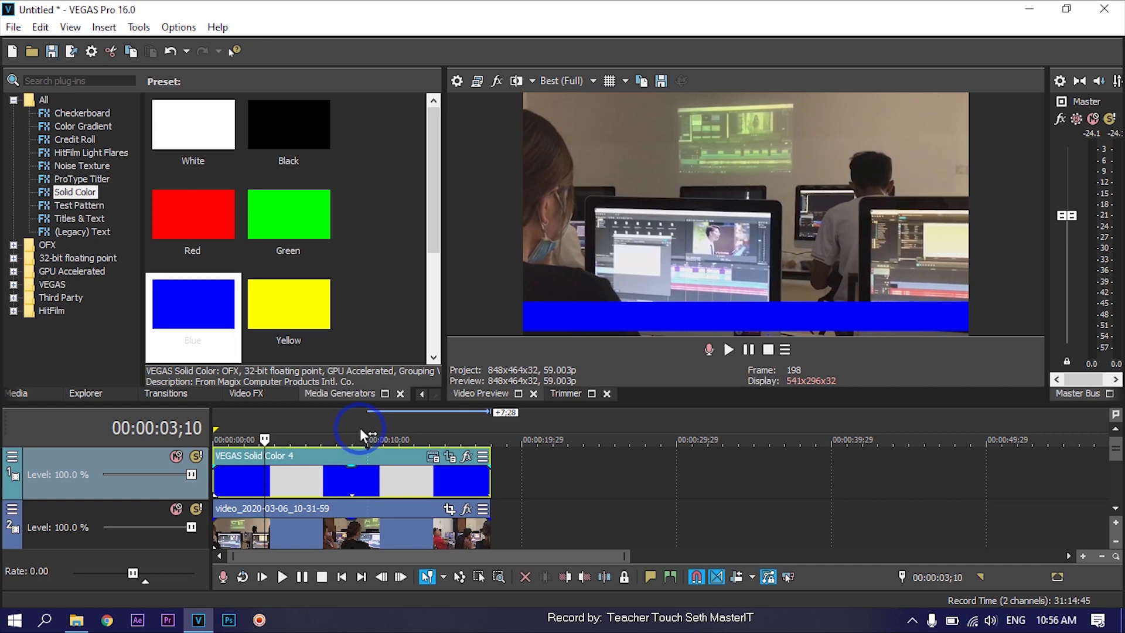
{"action": "left_click", "coordinate": [629, 304]}
{"action": "left_click", "coordinate": [593, 372]}
{"action": "left_click", "coordinate": [351, 467]}
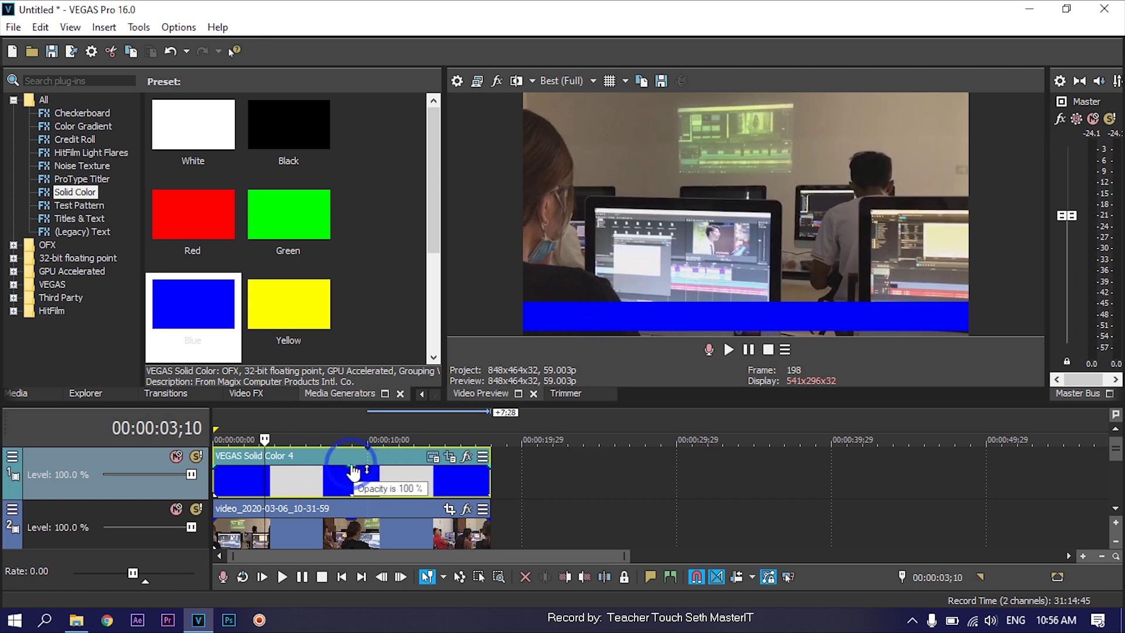
{"action": "left_click_drag", "start_coordinate": [352, 472], "coordinate": [351, 477]}
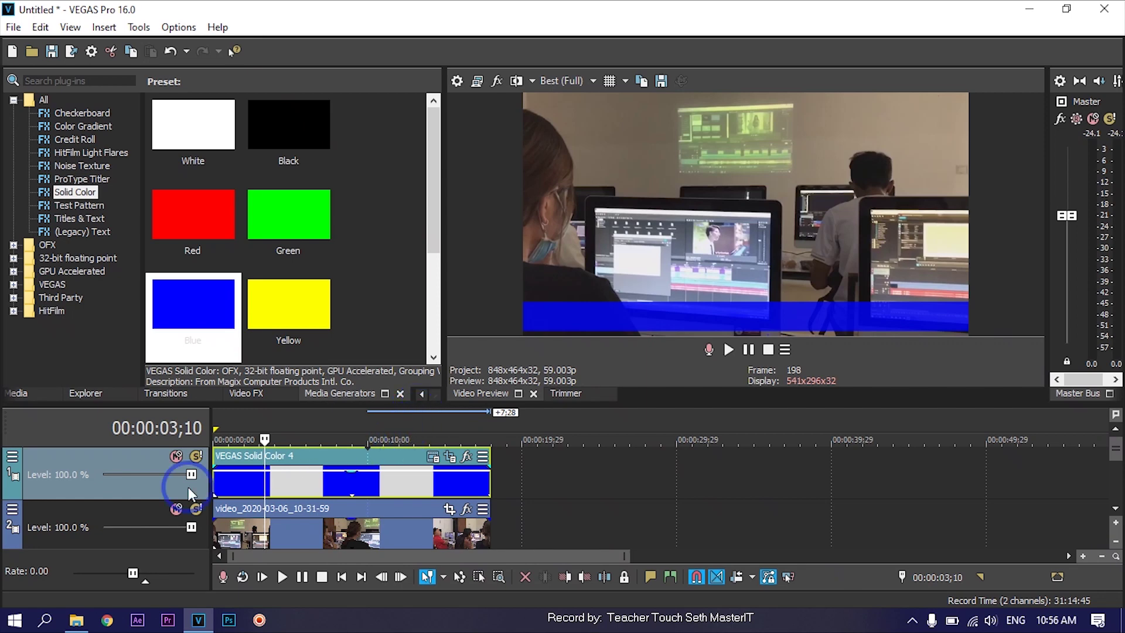
Insert another video track above the solid colour and add a text media event on it at 00:00:03;10
{"action": "right_click", "coordinate": [128, 462]}
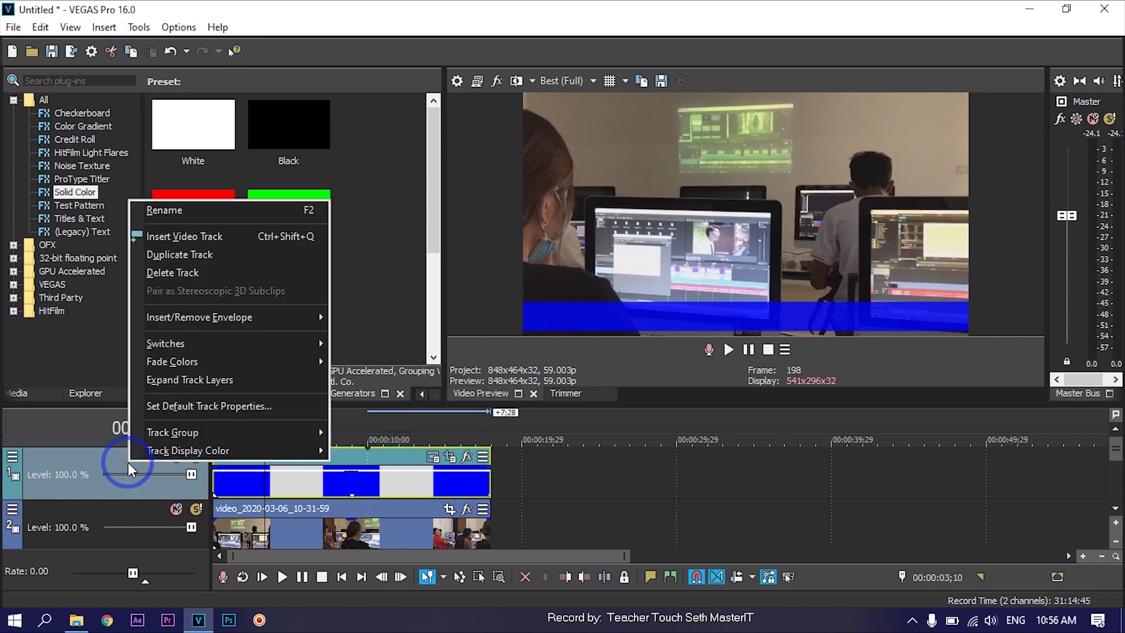
{"action": "left_click", "coordinate": [205, 237]}
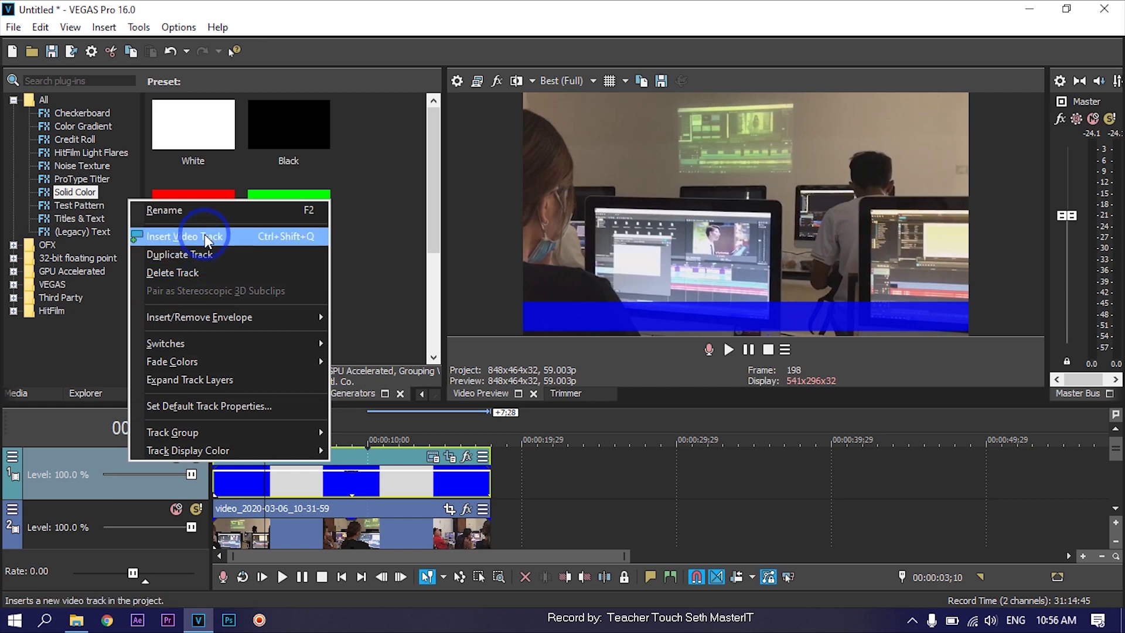
{"action": "left_click", "coordinate": [280, 512]}
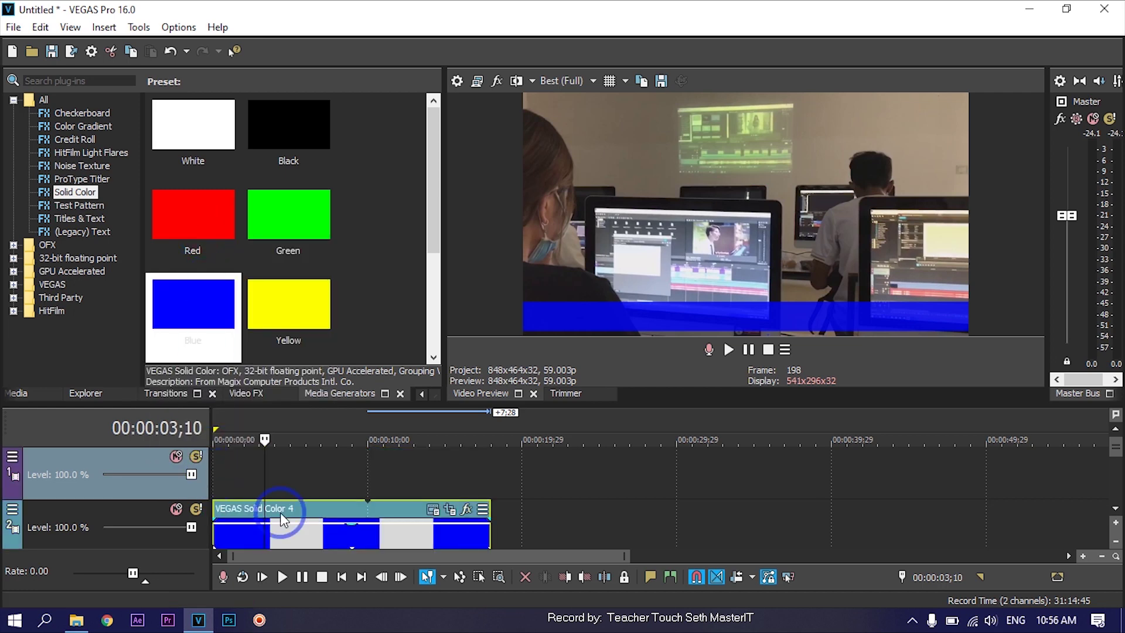
{"action": "right_click", "coordinate": [326, 475]}
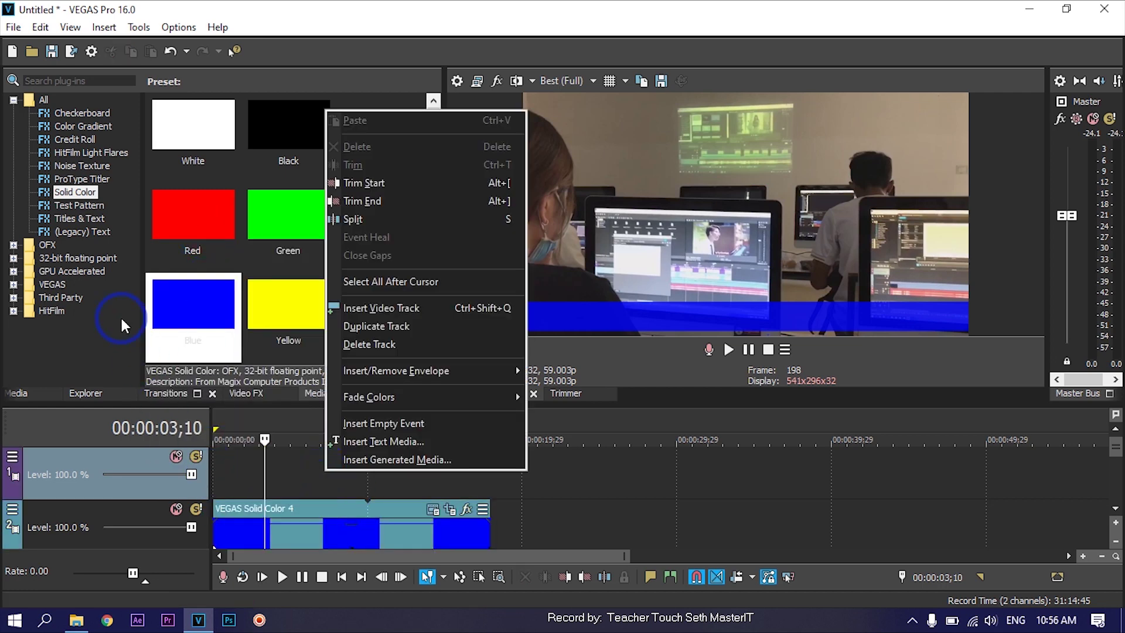
{"action": "right_click", "coordinate": [293, 469]}
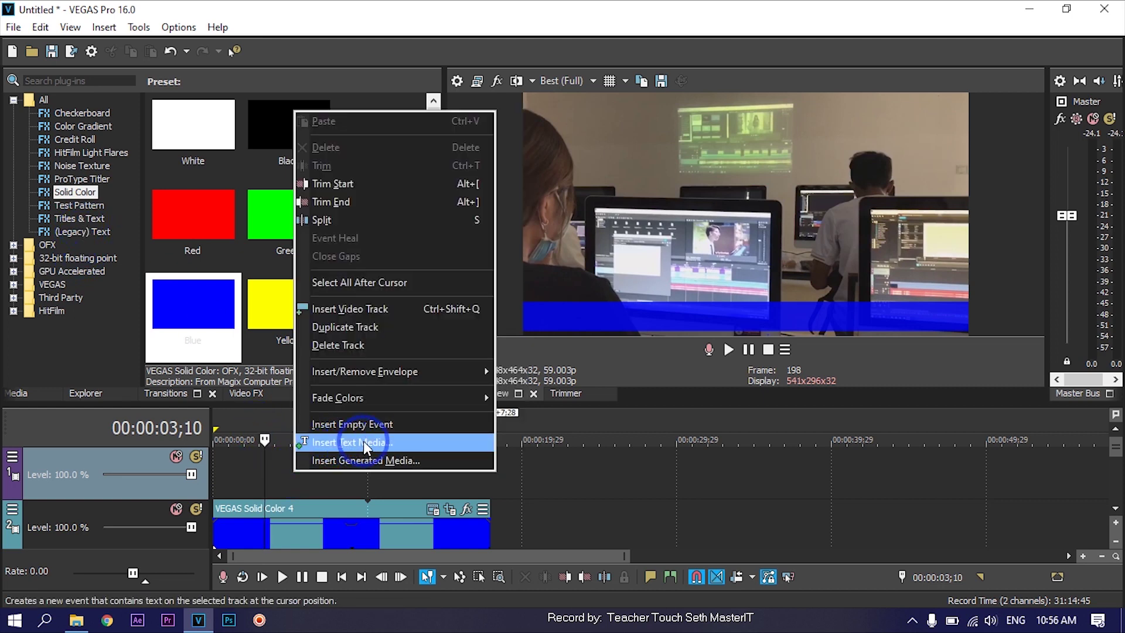
{"action": "left_click", "coordinate": [383, 444]}
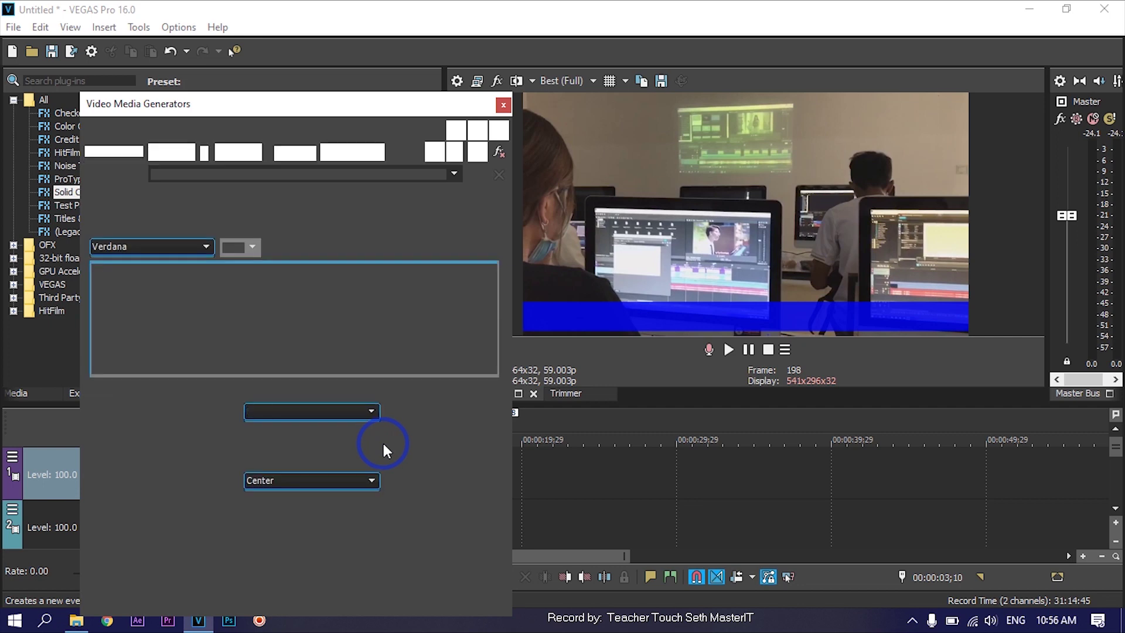
{"action": "left_click", "coordinate": [659, 294]}
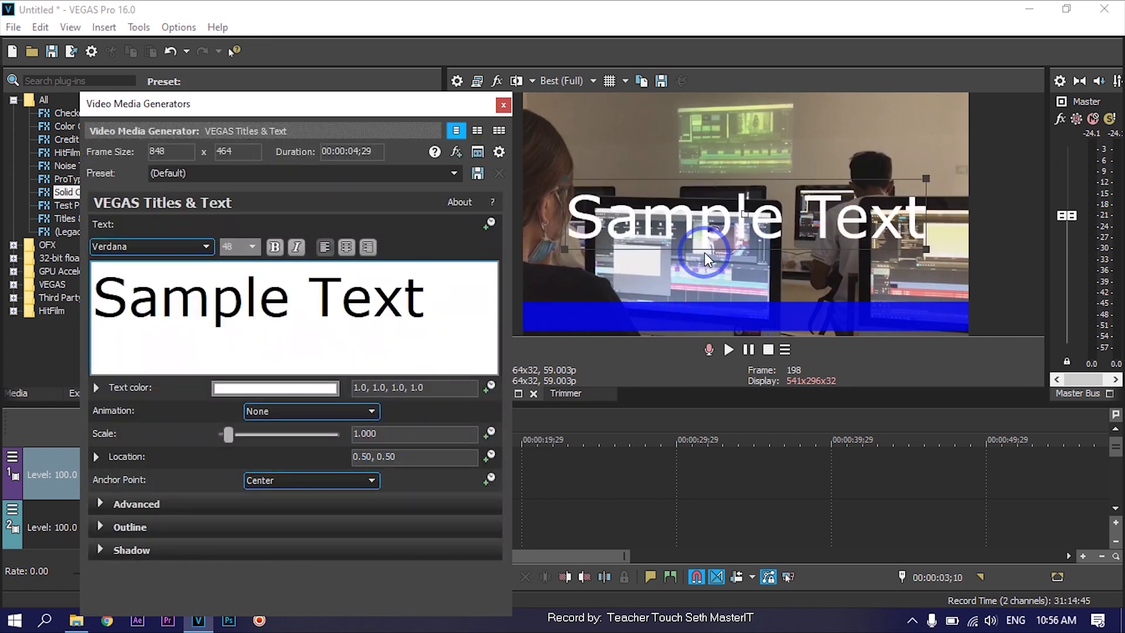
{"action": "left_click", "coordinate": [672, 218]}
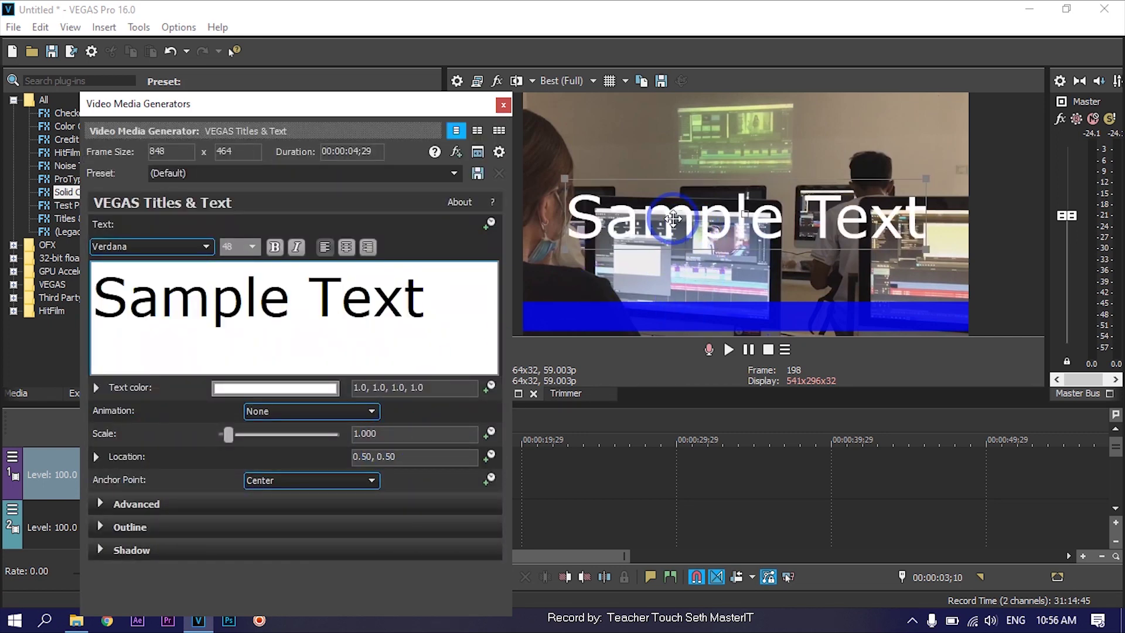
{"action": "left_click", "coordinate": [514, 355]}
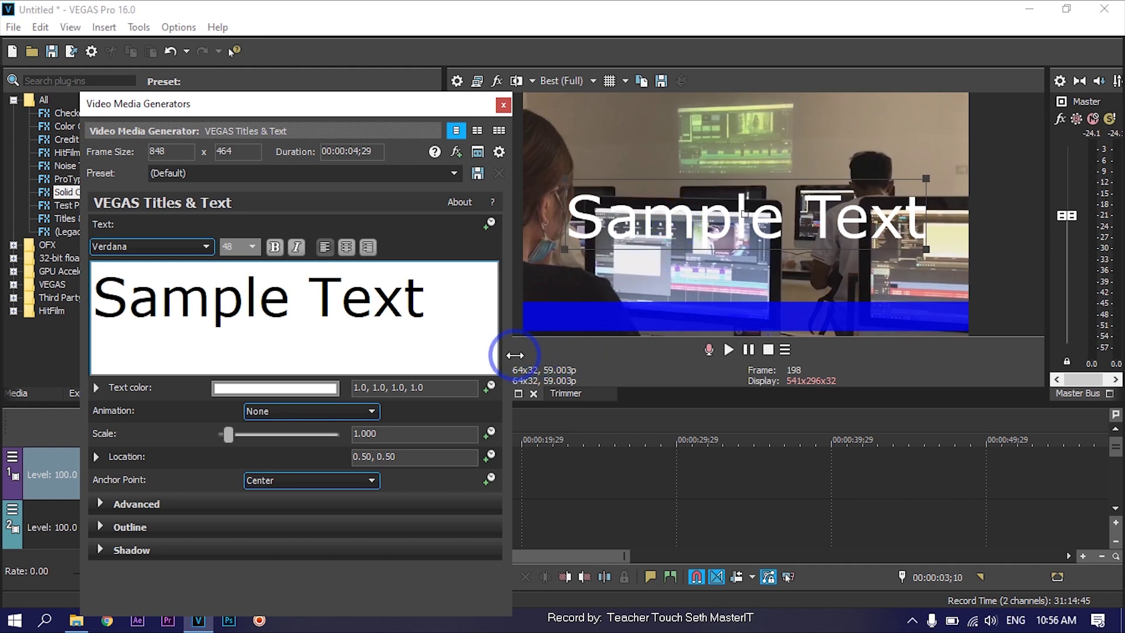
{"action": "left_click", "coordinate": [485, 326]}
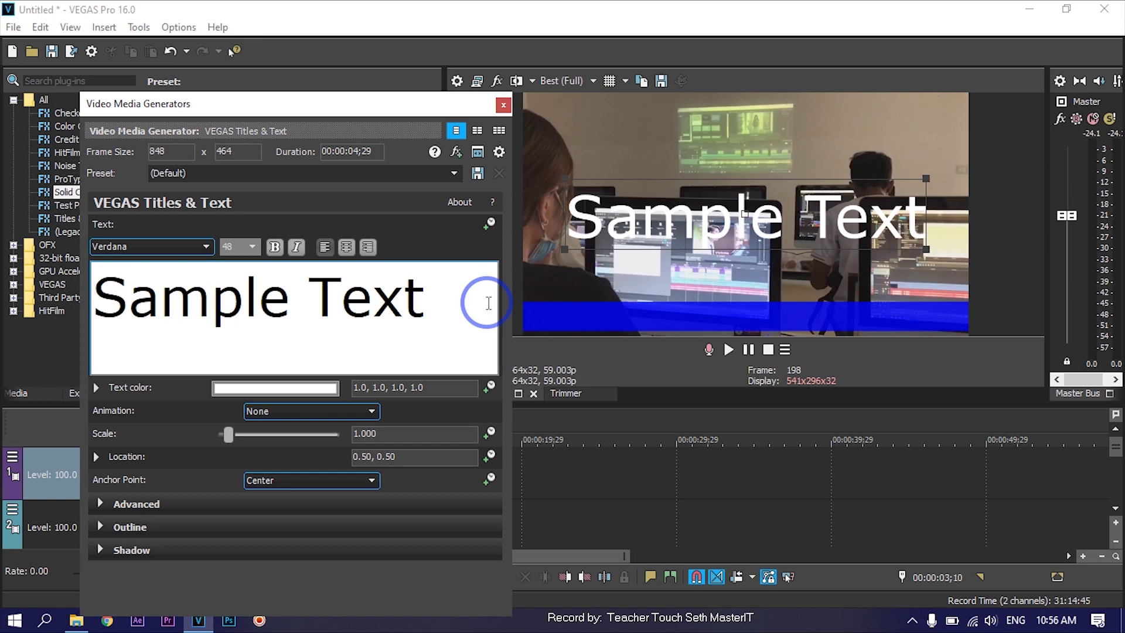
Close the text media settings, minimize the video editor and open Khmer Converter from the desktop
{"action": "left_click", "coordinate": [503, 105]}
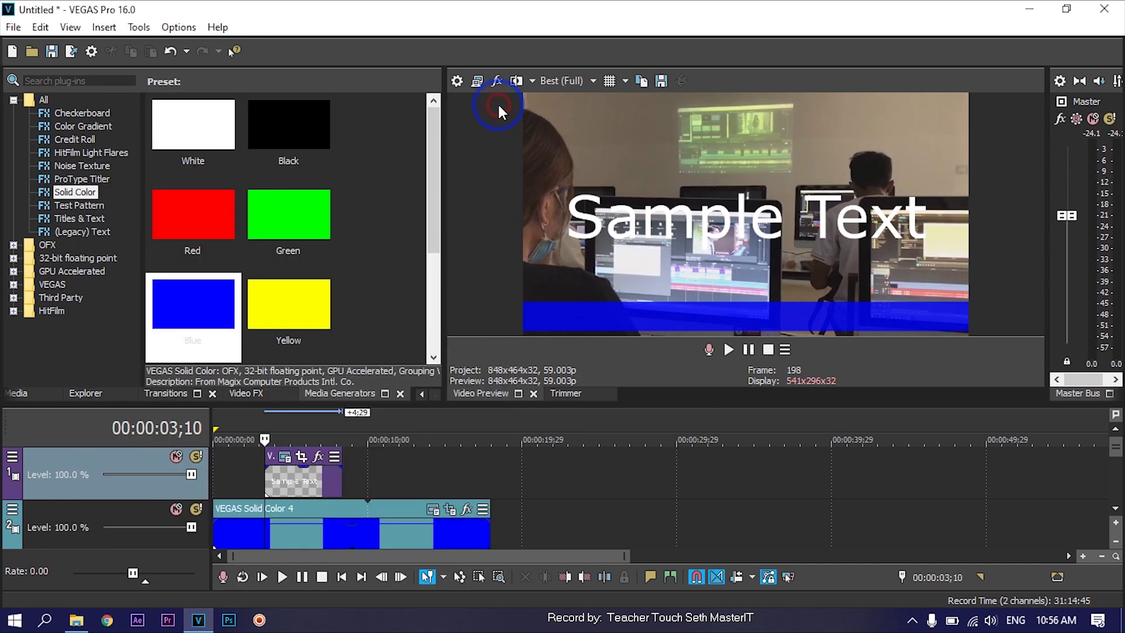
{"action": "left_click", "coordinate": [1029, 9]}
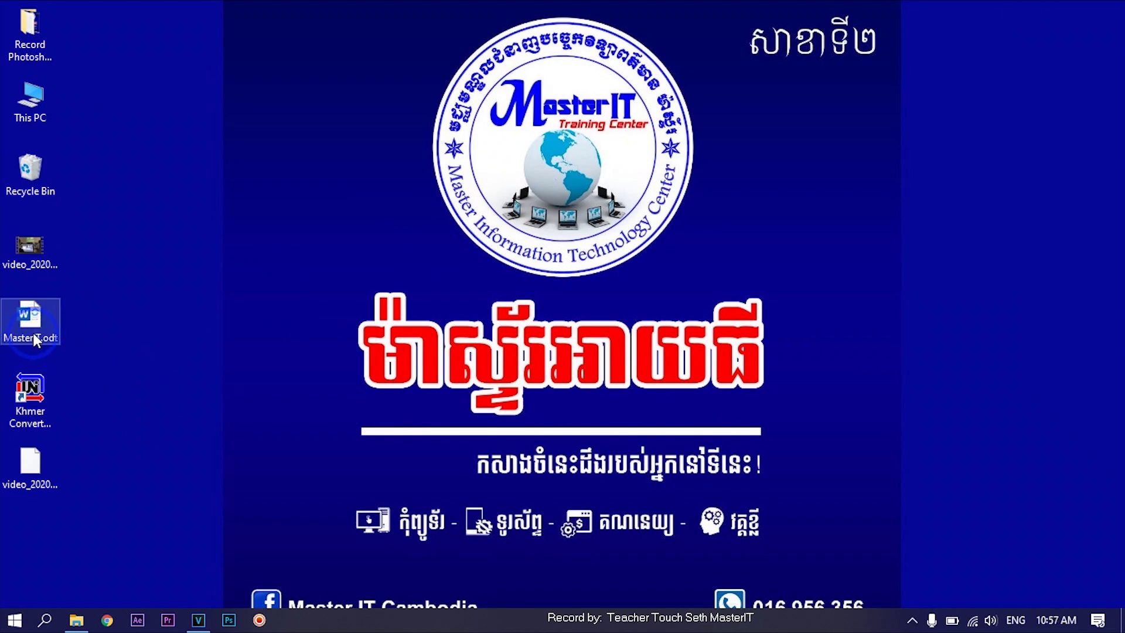
{"action": "left_click", "coordinate": [40, 410]}
{"action": "double_click", "coordinate": [34, 410]}
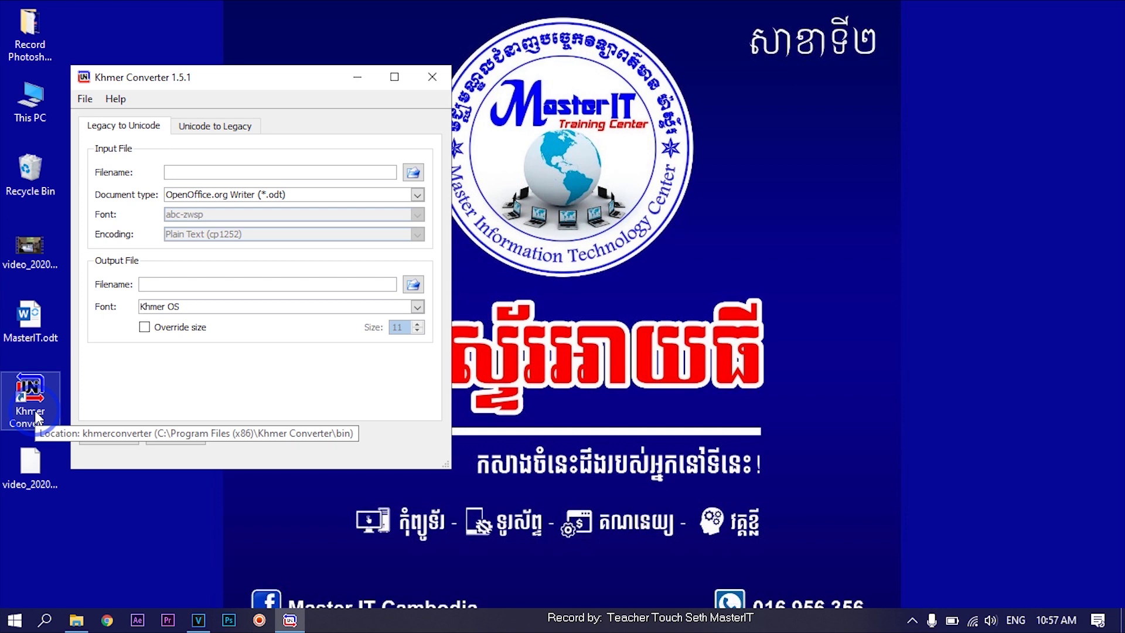
Choose Unicode to Legacy conversion and load MasterIT.odt from the Desktop as the input file
{"action": "left_click", "coordinate": [217, 134]}
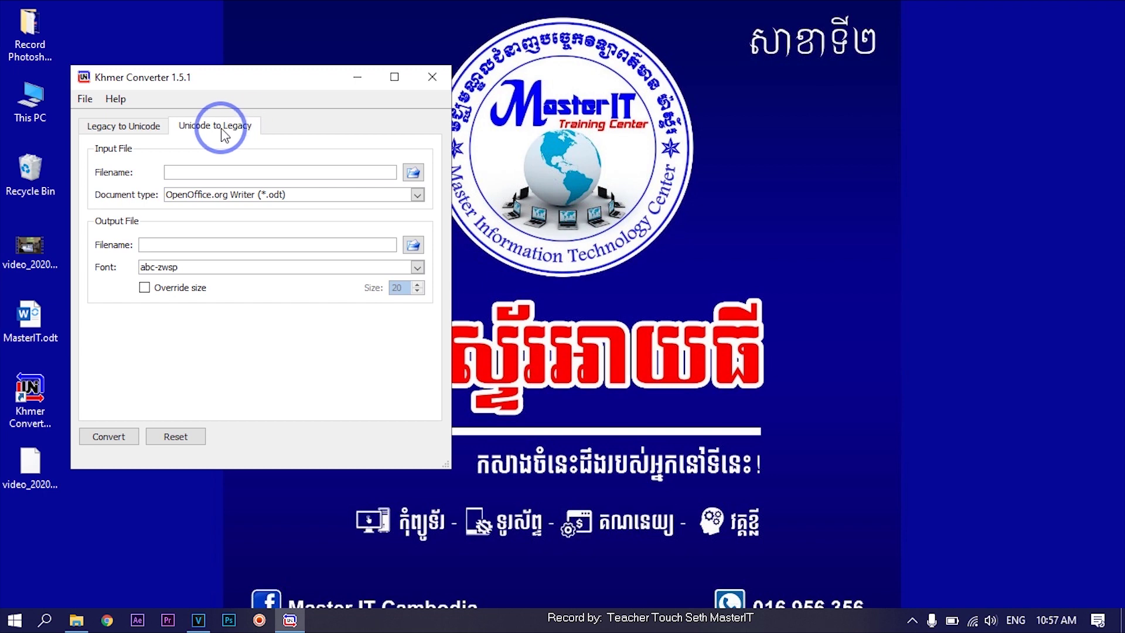
{"action": "left_click", "coordinate": [414, 173]}
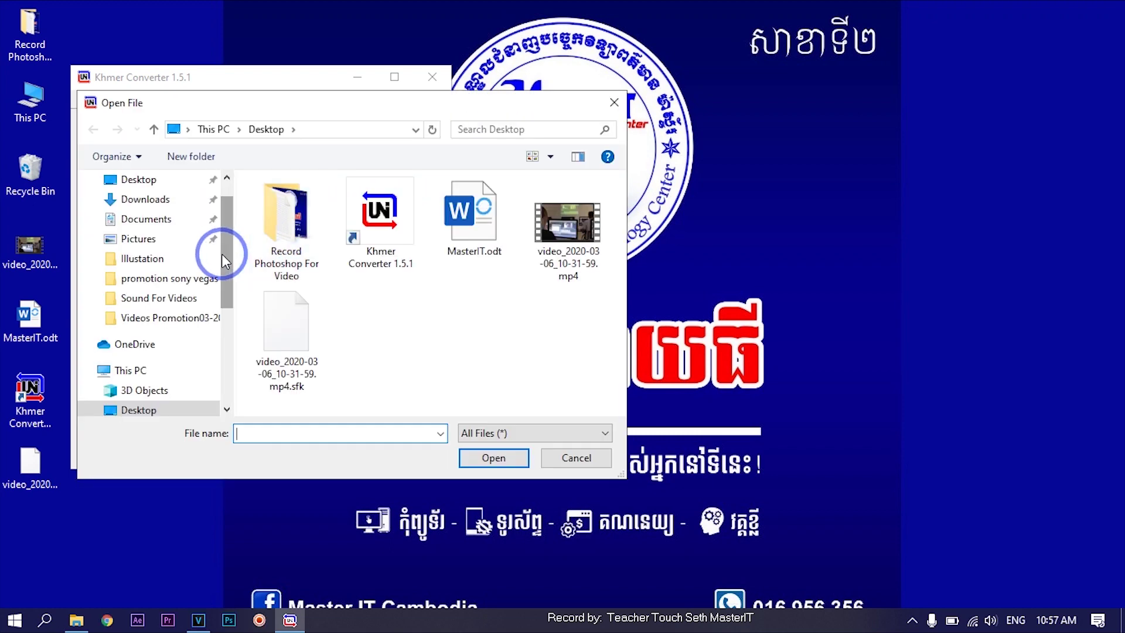
{"action": "left_click", "coordinate": [477, 221]}
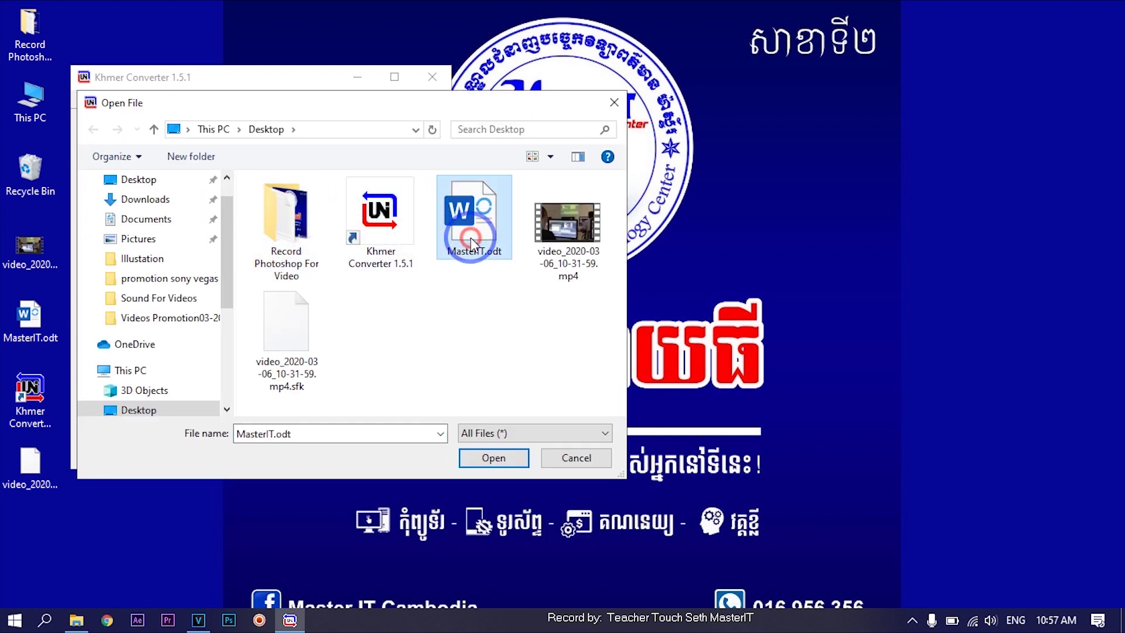
{"action": "left_click", "coordinate": [494, 458]}
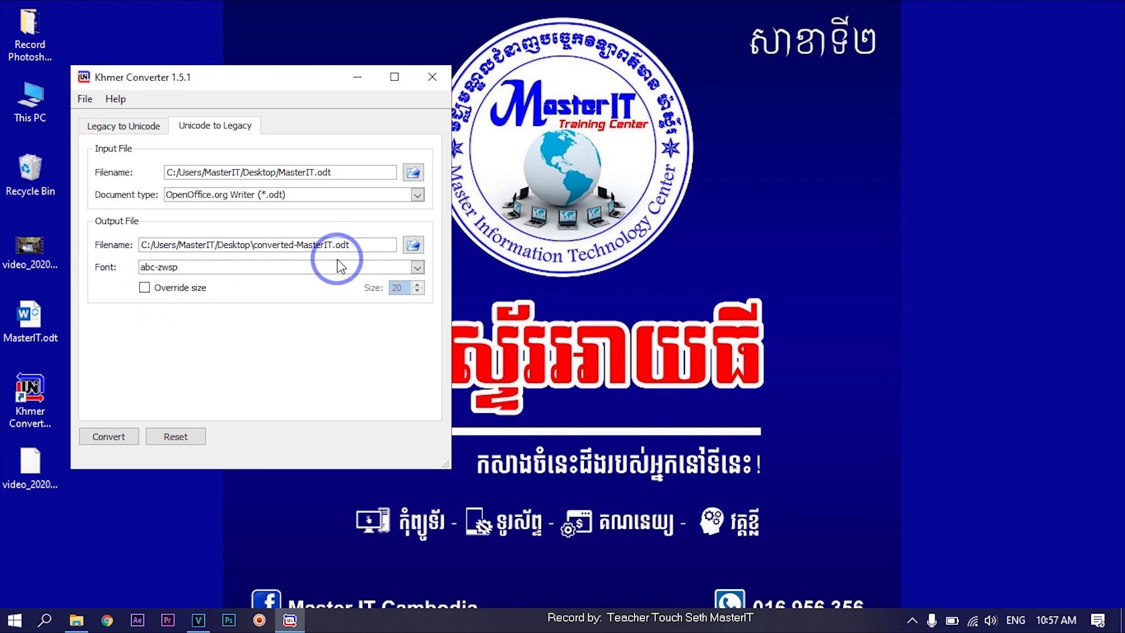
Set the output font to limon s1 and override its size to 22
{"action": "left_click", "coordinate": [418, 268]}
{"action": "left_click_drag", "start_coordinate": [417, 287], "coordinate": [423, 369]}
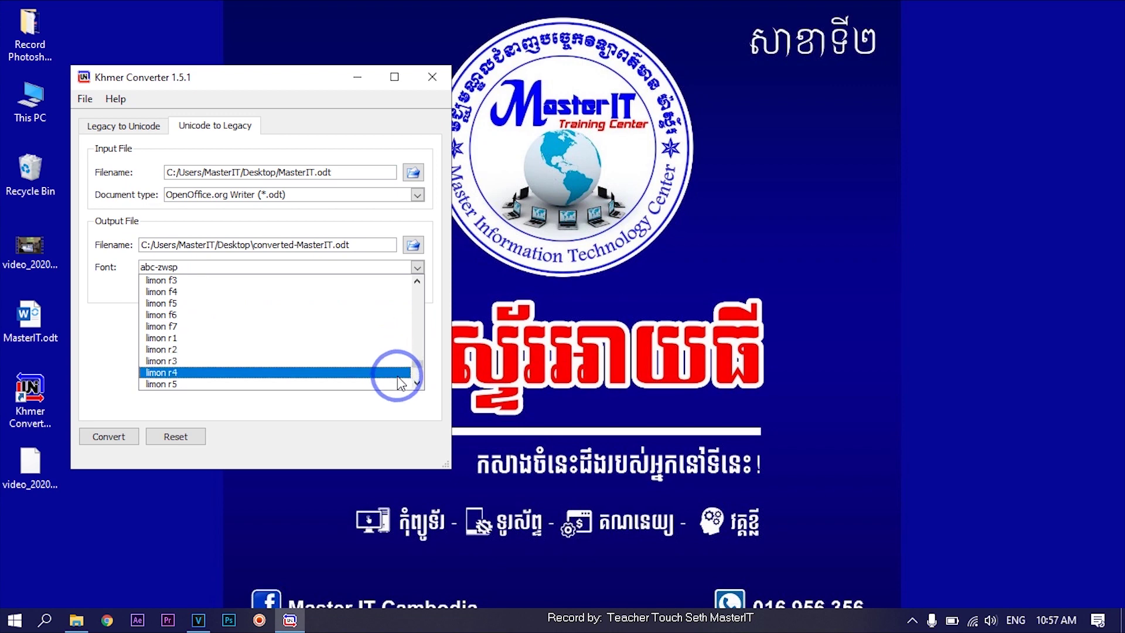
{"action": "left_click", "coordinate": [416, 383]}
{"action": "left_click", "coordinate": [417, 383]}
{"action": "left_click", "coordinate": [417, 383]}
{"action": "left_click", "coordinate": [416, 383]}
{"action": "left_click", "coordinate": [416, 383]}
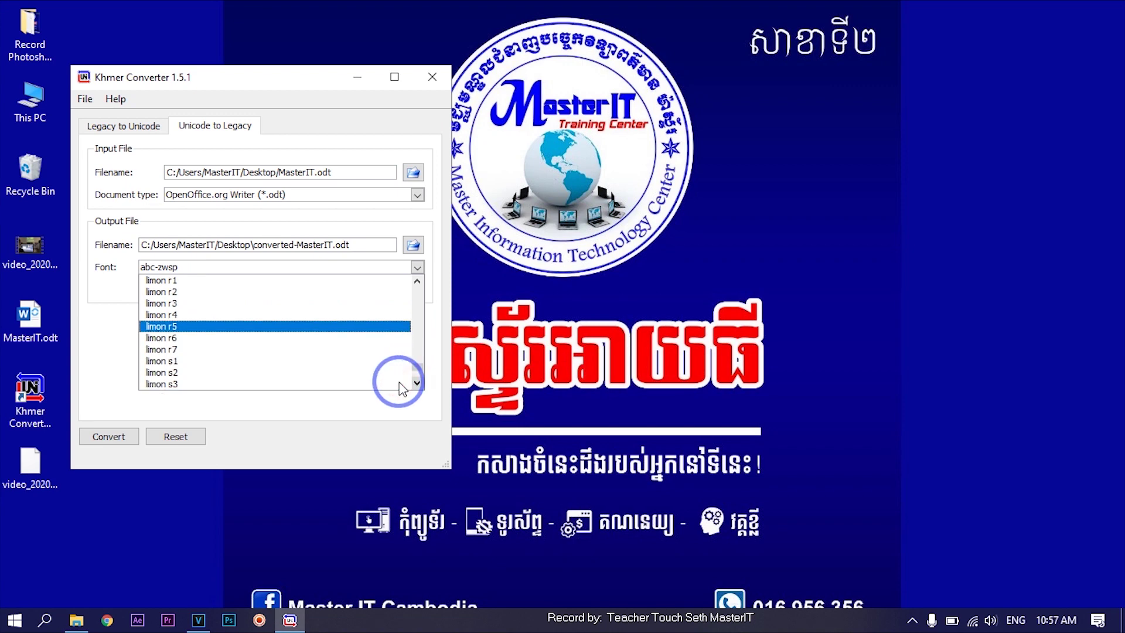
{"action": "left_click", "coordinate": [179, 361]}
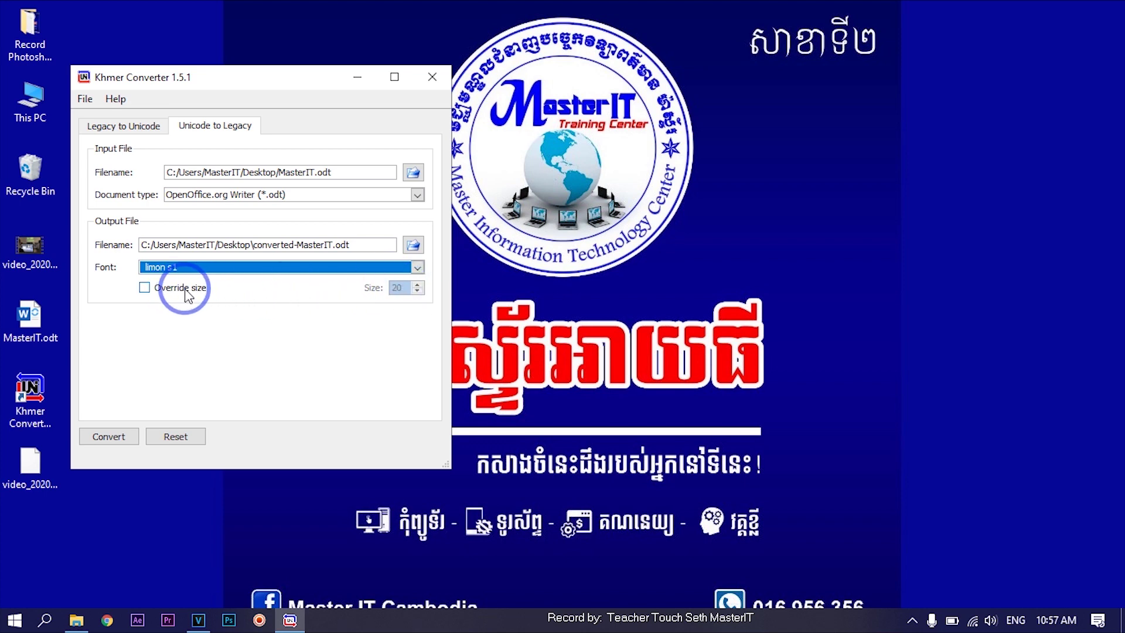
{"action": "left_click", "coordinate": [145, 288]}
{"action": "left_click", "coordinate": [416, 285]}
{"action": "left_click", "coordinate": [417, 284]}
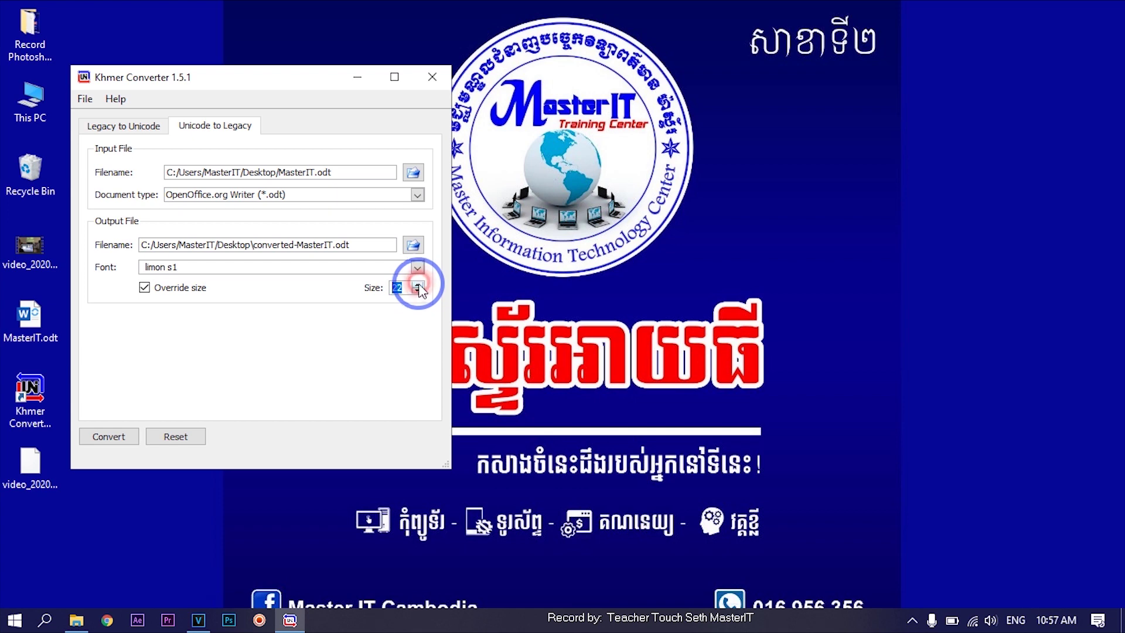
Convert the document to the legacy font and close Khmer Converter
{"action": "left_click", "coordinate": [118, 441]}
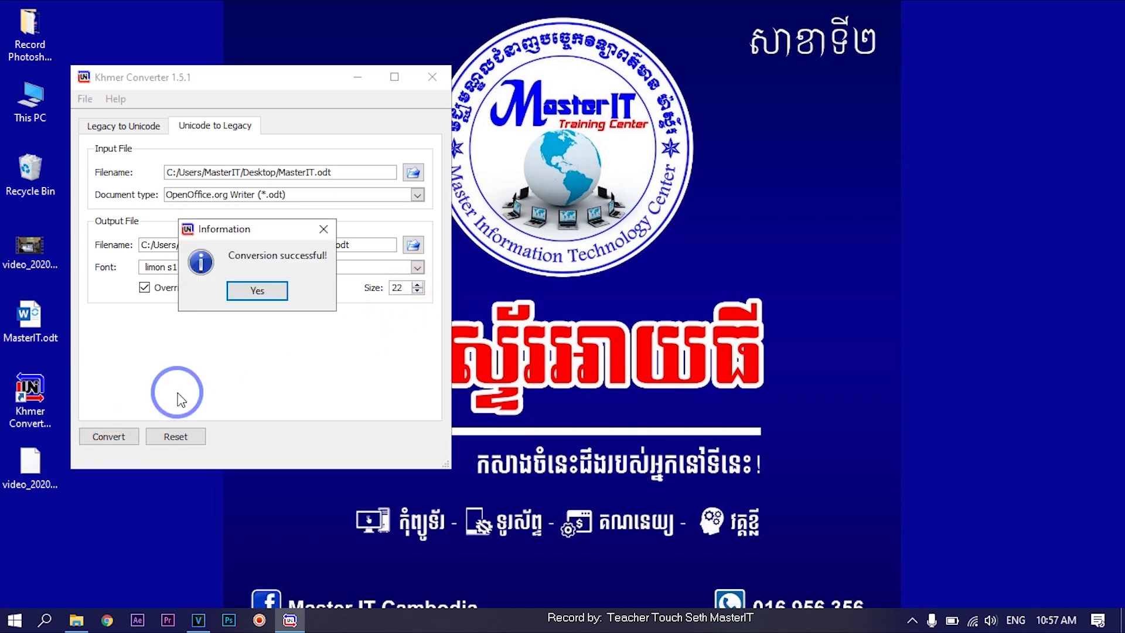
{"action": "left_click", "coordinate": [274, 298]}
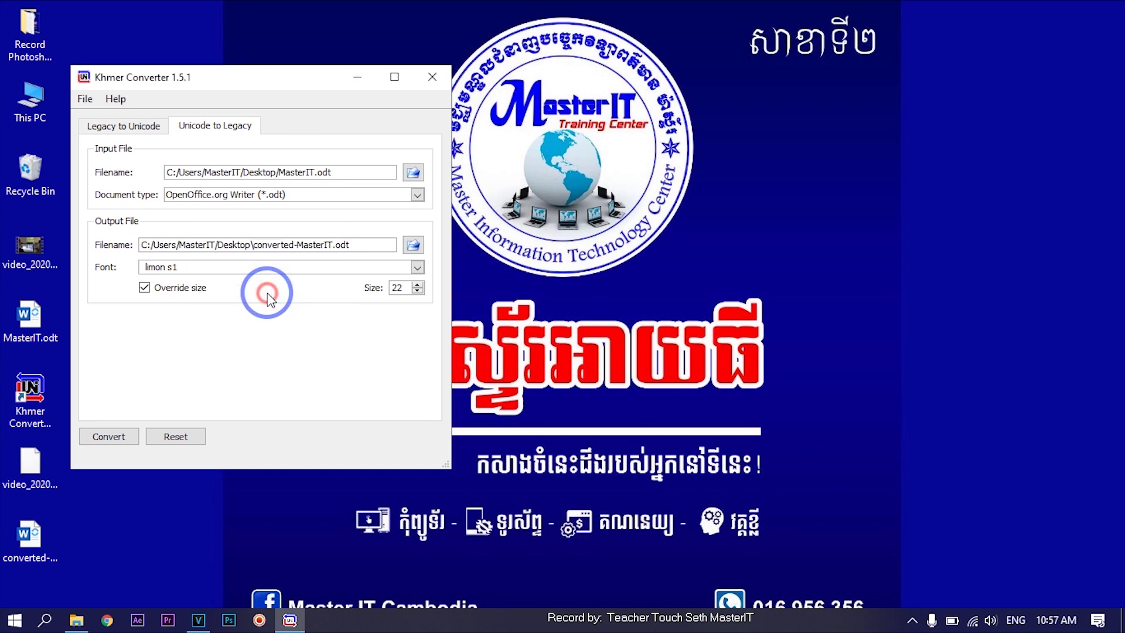
{"action": "left_click", "coordinate": [431, 77]}
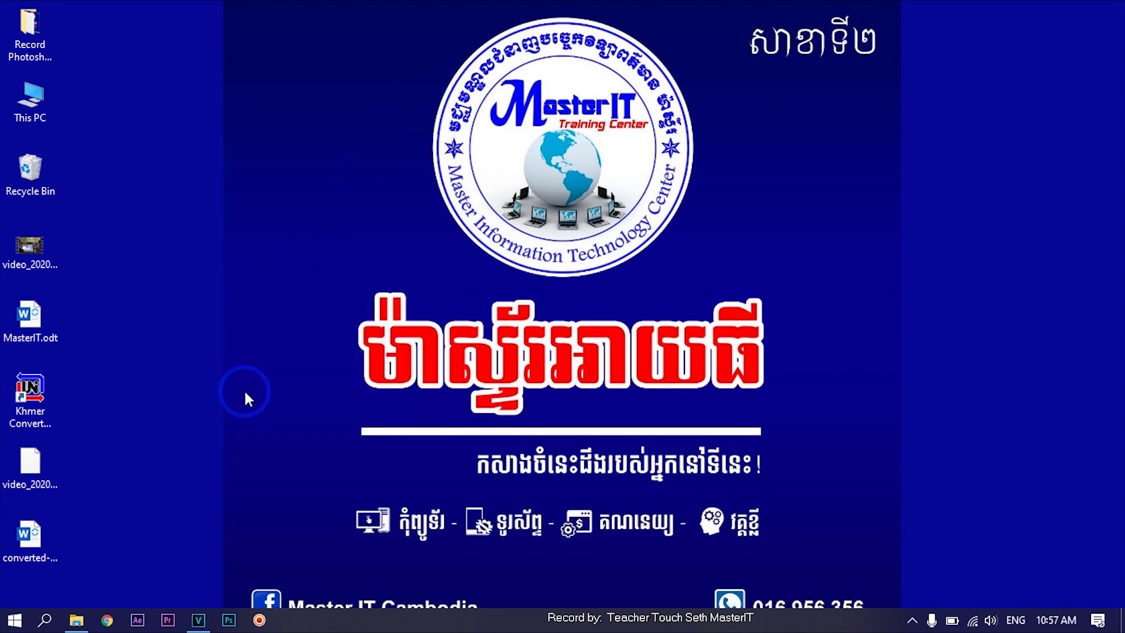
Open converted-MasterIT.odt from the desktop in Word and copy its first line of Khmer text
{"action": "left_click", "coordinate": [198, 619]}
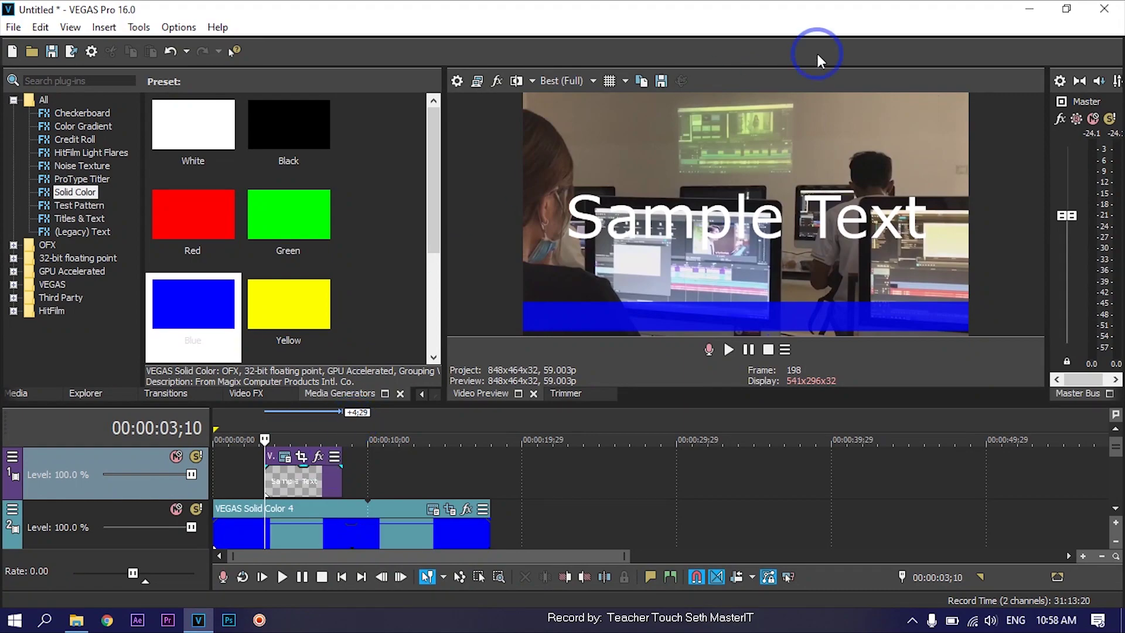
{"action": "left_click", "coordinate": [1021, 10]}
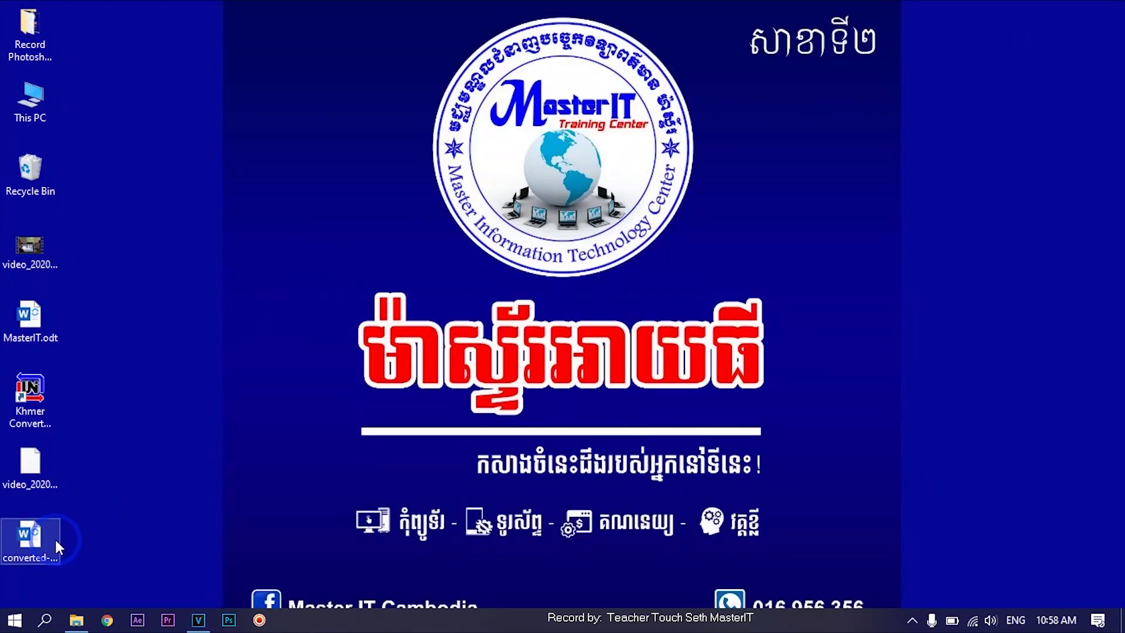
{"action": "double_click", "coordinate": [41, 551]}
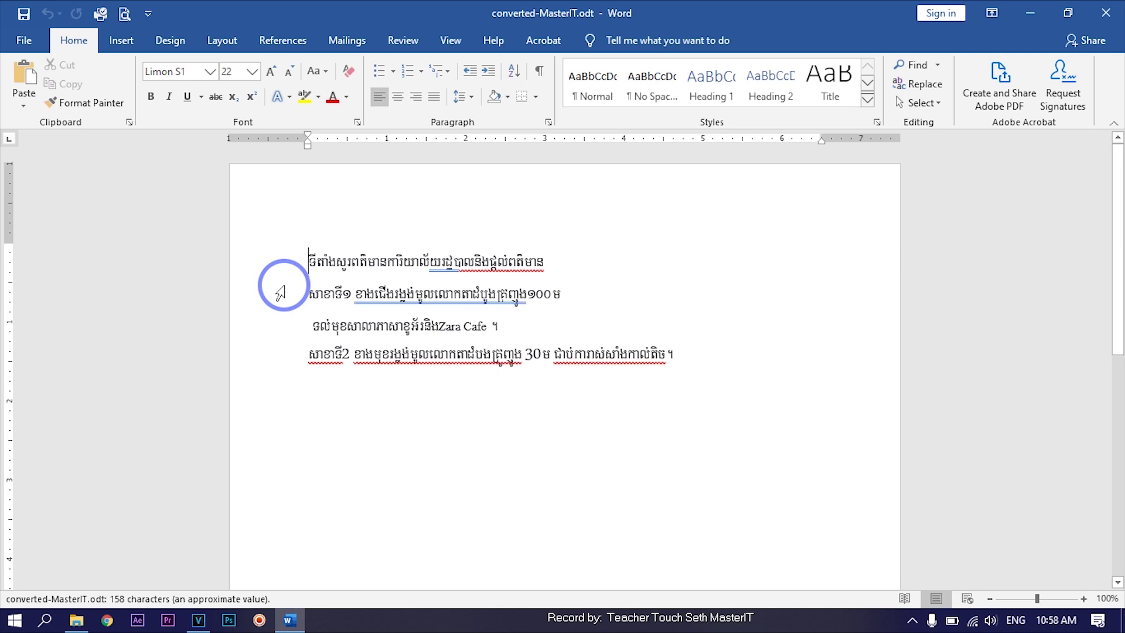
{"action": "left_click_drag", "start_coordinate": [310, 258], "coordinate": [540, 262]}
{"action": "right_click", "coordinate": [507, 270]}
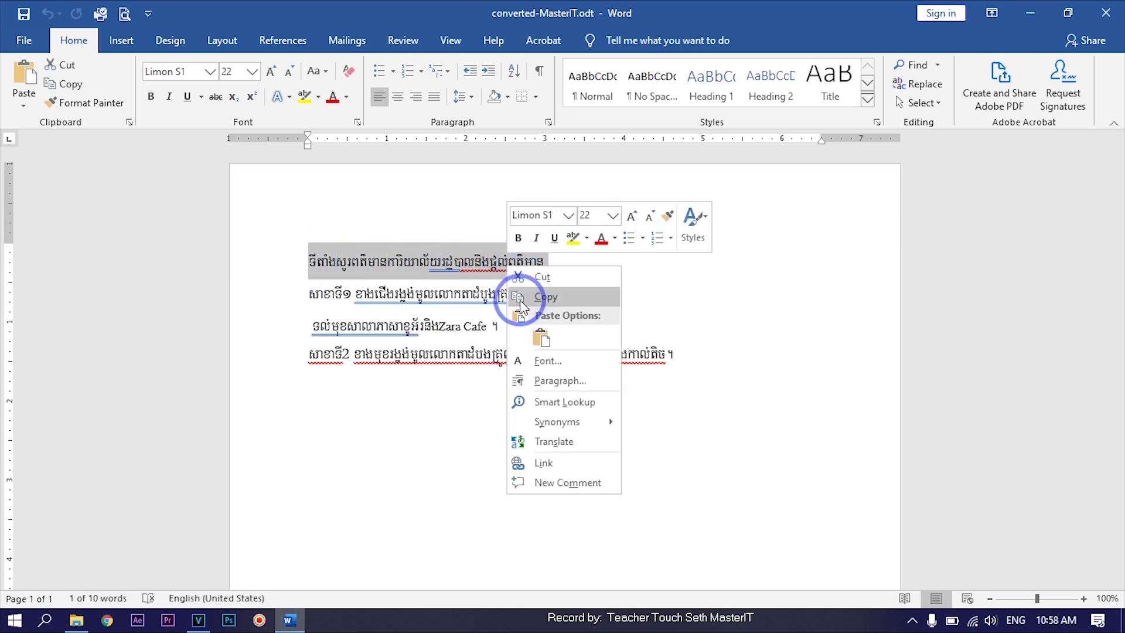
{"action": "left_click", "coordinate": [536, 296]}
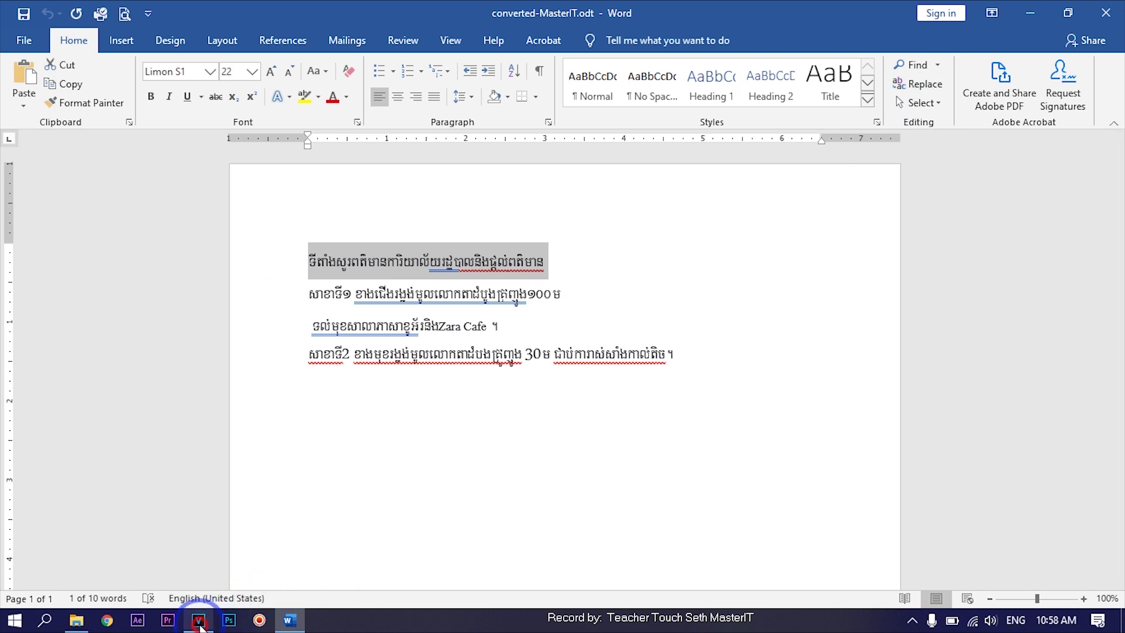
Switch back to VEGAS Pro and replace the text event's sample text with the copied Khmer line
{"action": "left_click", "coordinate": [198, 620]}
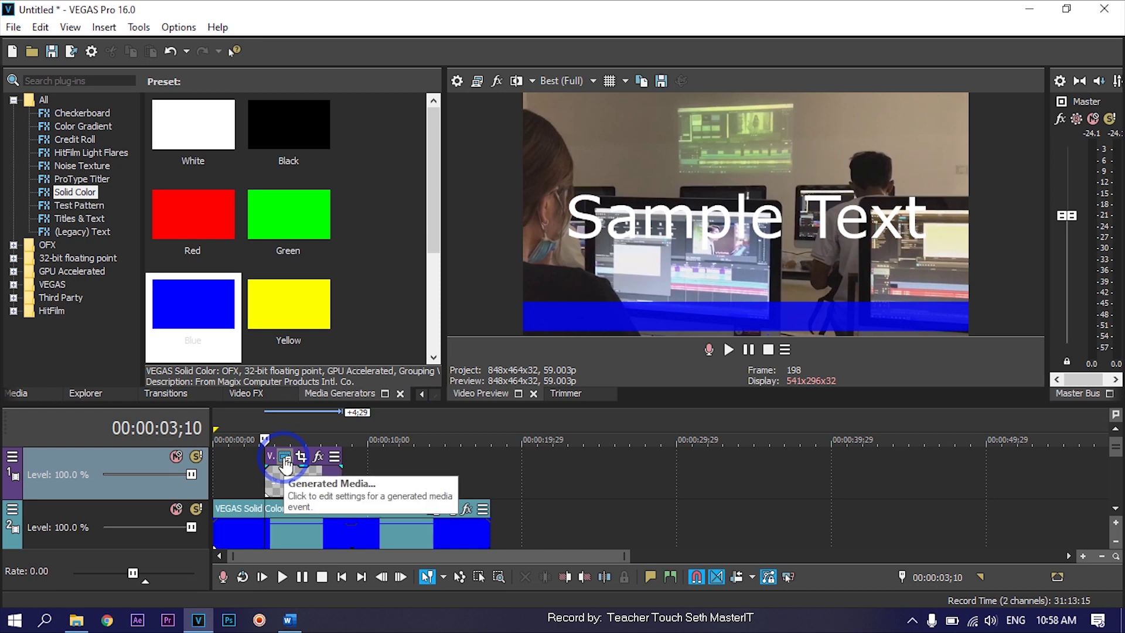
{"action": "left_click", "coordinate": [285, 460]}
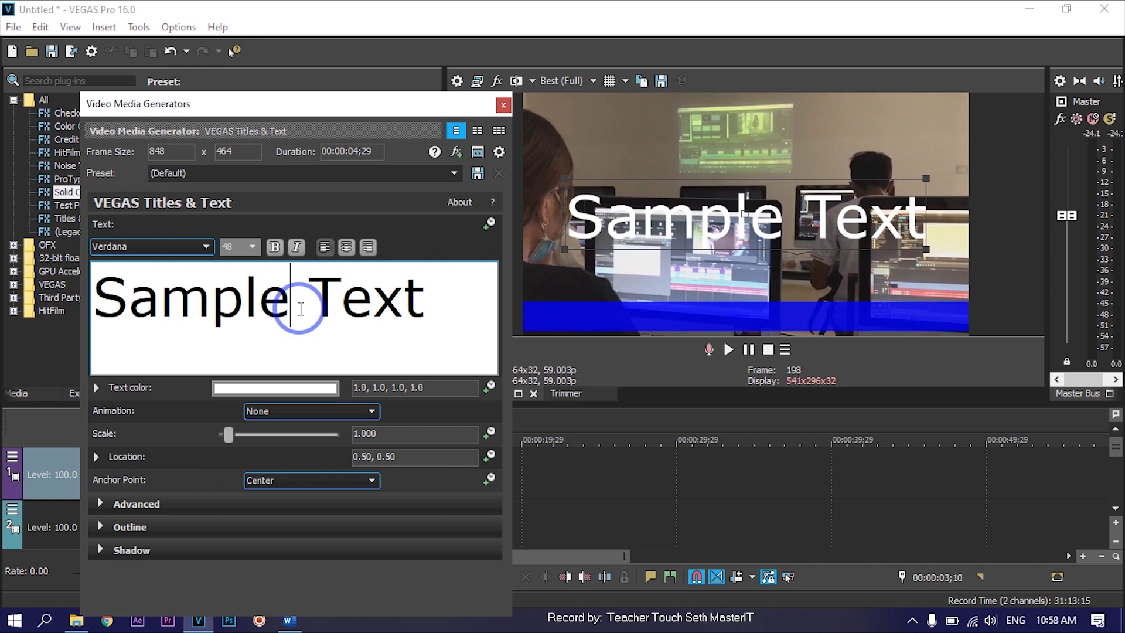
{"action": "triple_click", "coordinate": [301, 309]}
{"action": "right_click", "coordinate": [299, 309]}
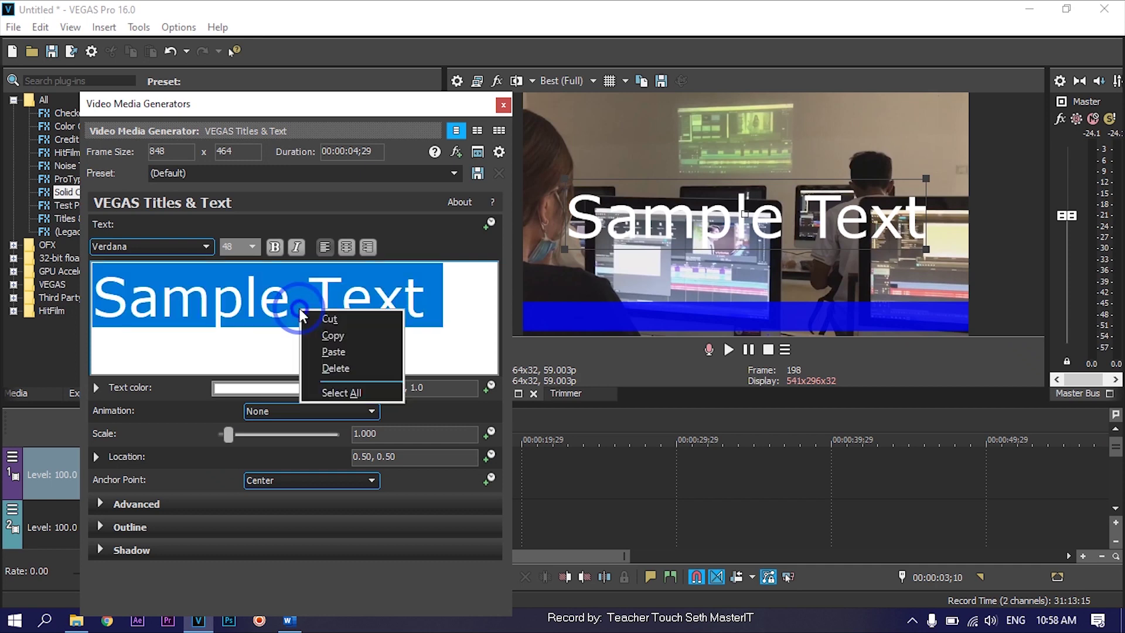
{"action": "left_click", "coordinate": [332, 351]}
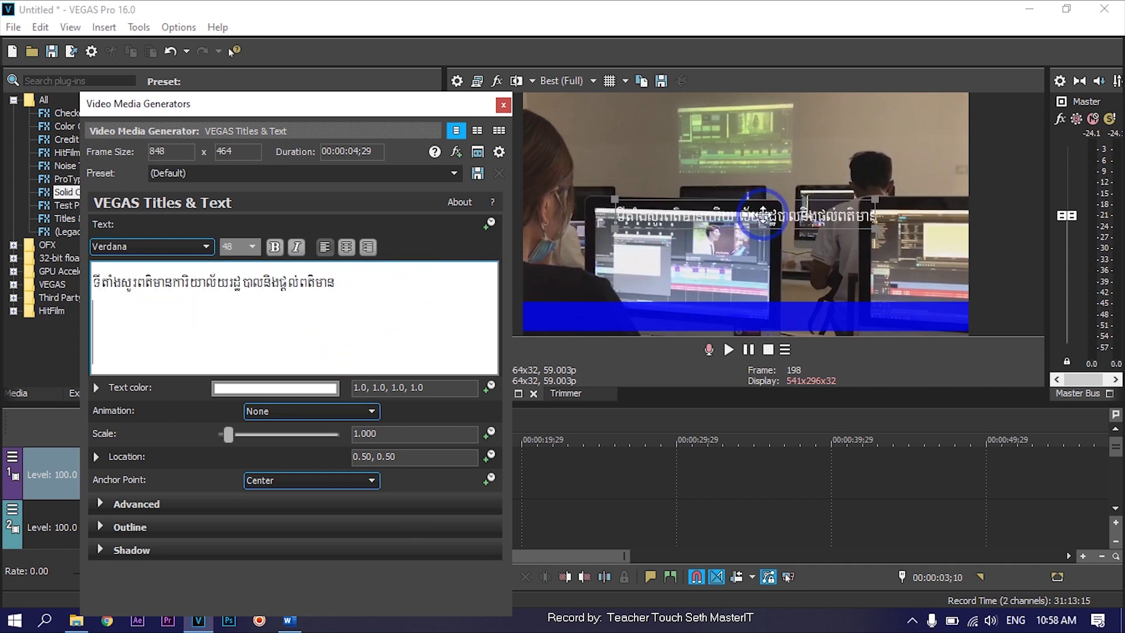
Move the Khmer text down onto the blue strip, at location about 0.50, 0.08, and close the text settings
{"action": "left_click_drag", "start_coordinate": [766, 215], "coordinate": [766, 313]}
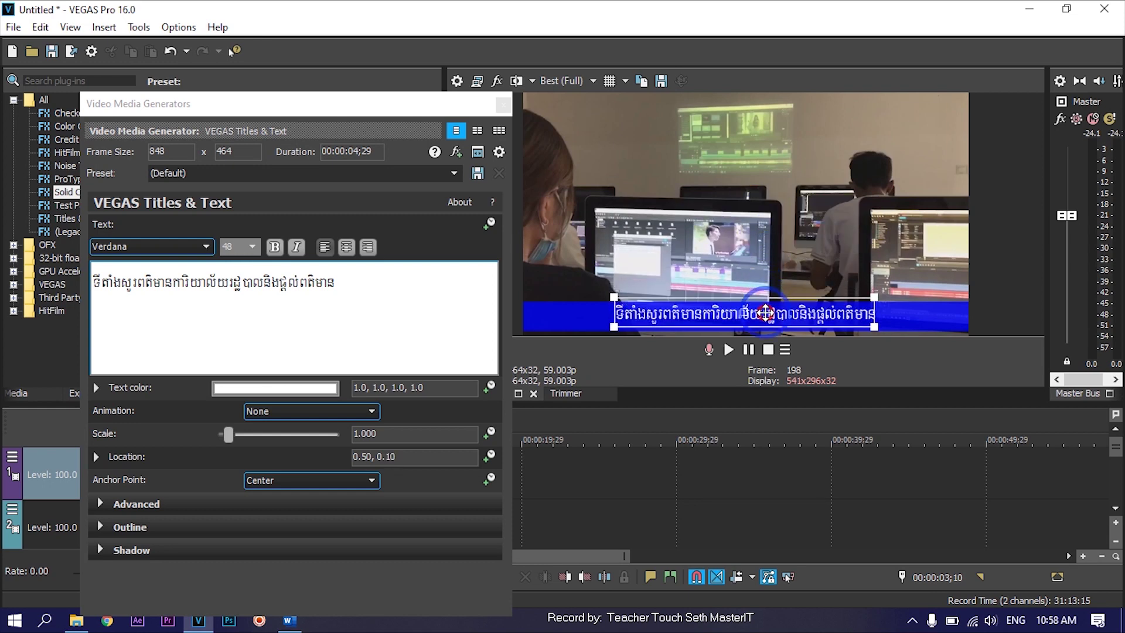
{"action": "left_click", "coordinate": [724, 261]}
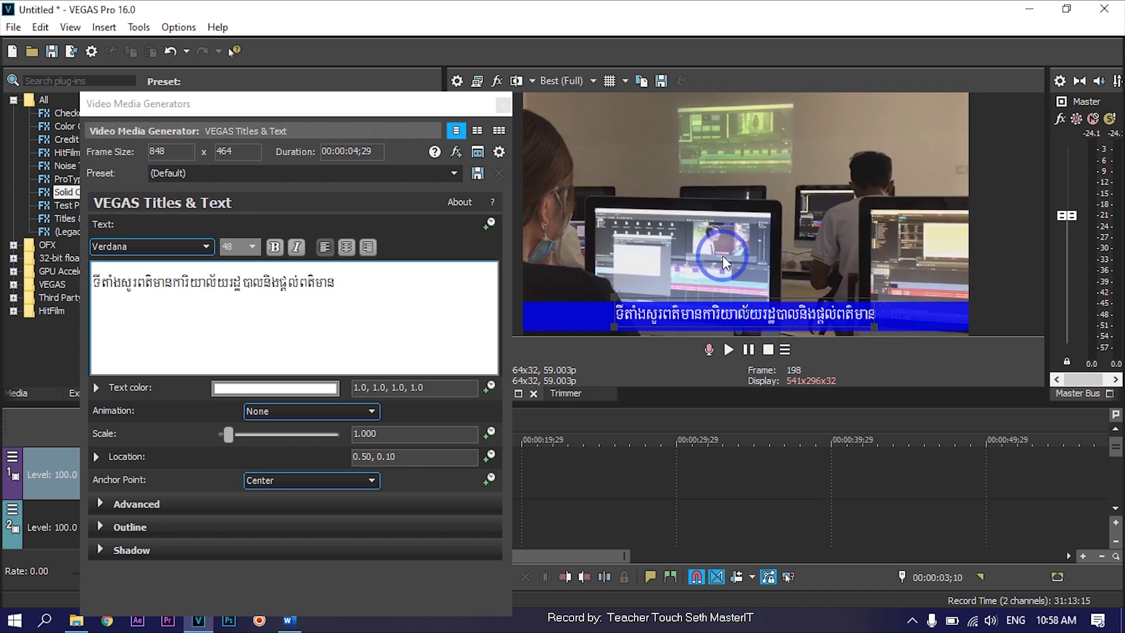
{"action": "left_click", "coordinate": [752, 309]}
{"action": "left_click_drag", "start_coordinate": [763, 313], "coordinate": [766, 318]}
{"action": "left_click", "coordinate": [757, 260]}
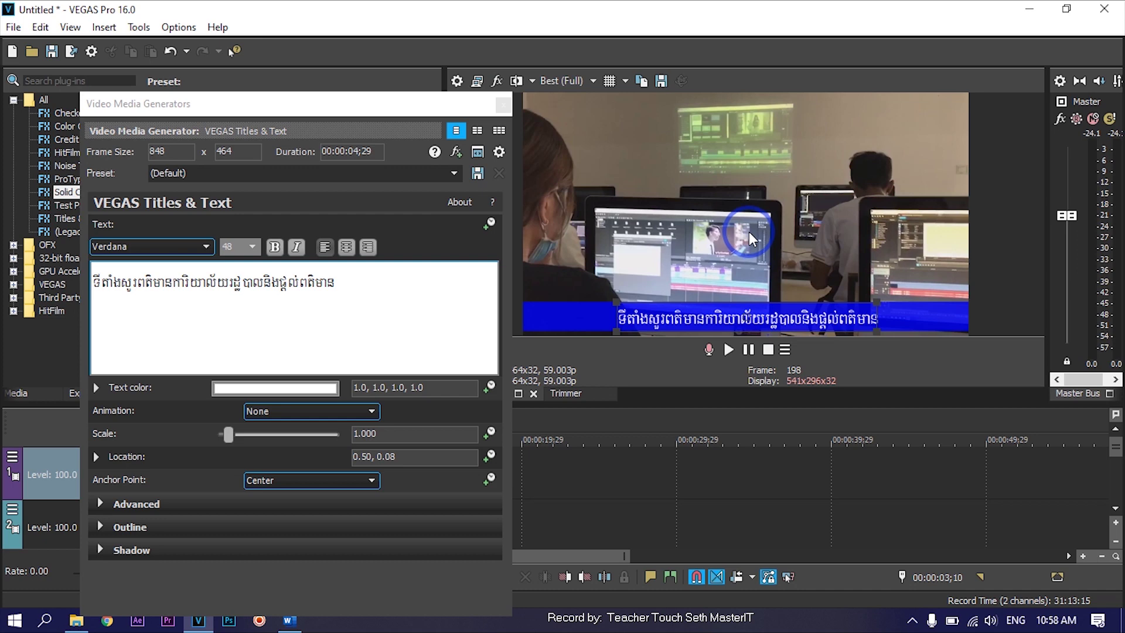
{"action": "left_click", "coordinate": [502, 104]}
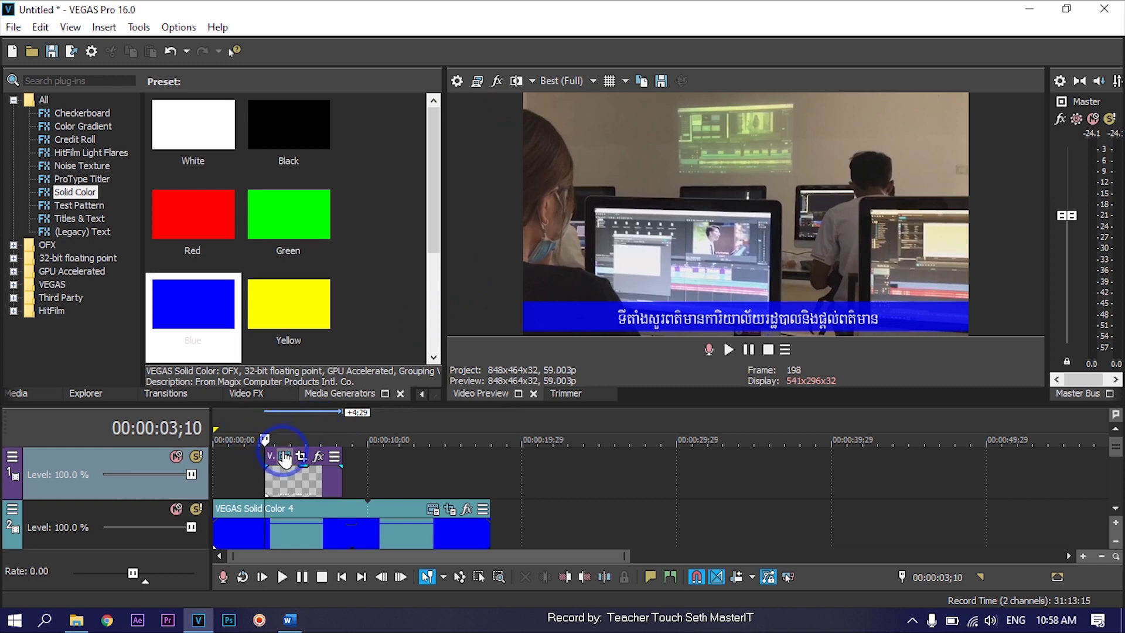
Move the text event near the start of the timeline so it begins at 00:00:00;09
{"action": "left_click_drag", "start_coordinate": [626, 555], "coordinate": [492, 556]}
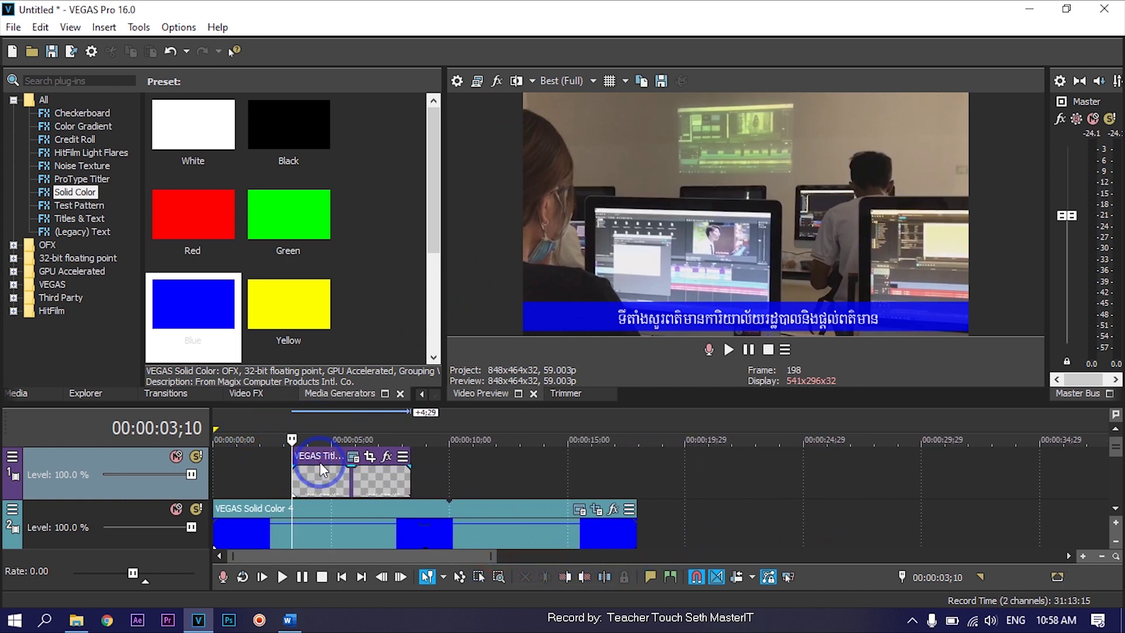
{"action": "left_click_drag", "start_coordinate": [316, 460], "coordinate": [233, 461]}
{"action": "left_click_drag", "start_coordinate": [231, 419], "coordinate": [213, 420]}
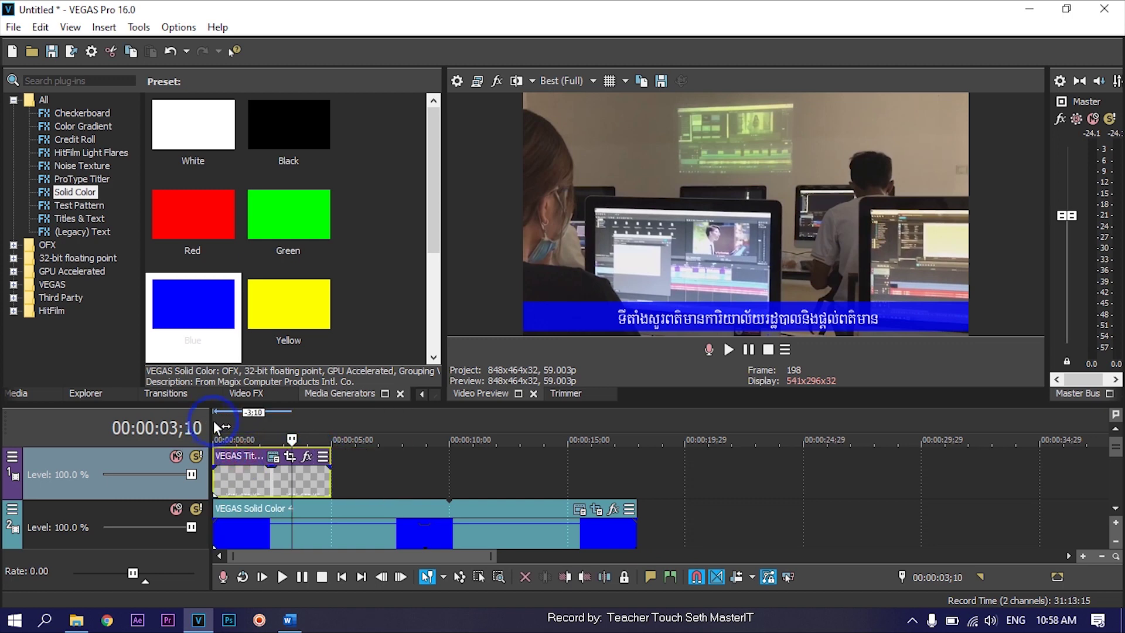
{"action": "left_click", "coordinate": [222, 419]}
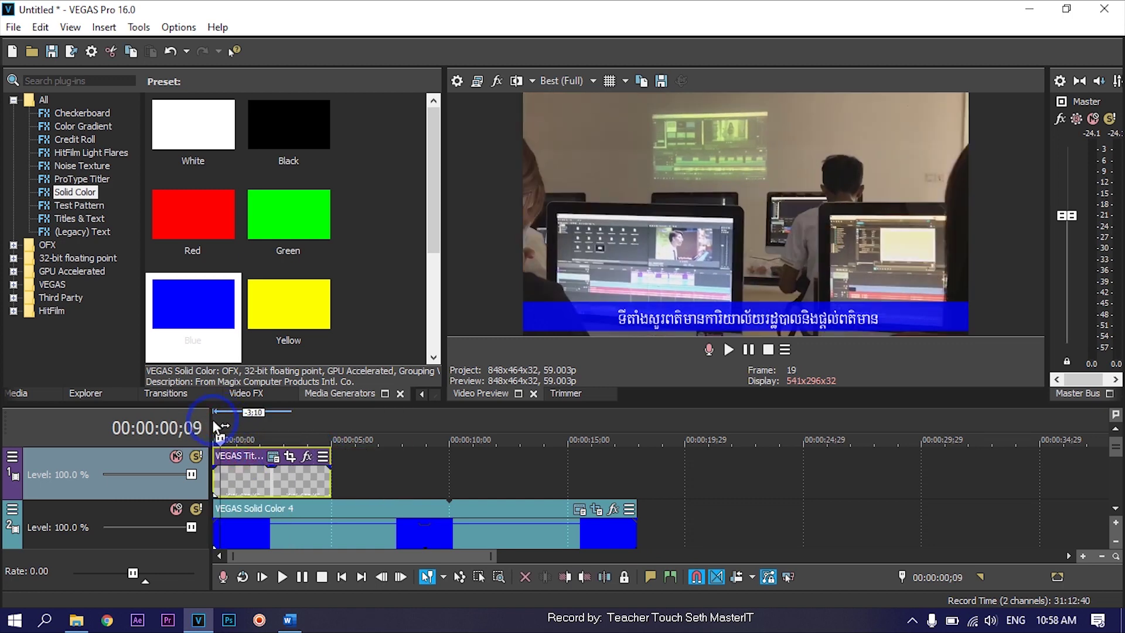
{"action": "left_click_drag", "start_coordinate": [237, 456], "coordinate": [243, 420]}
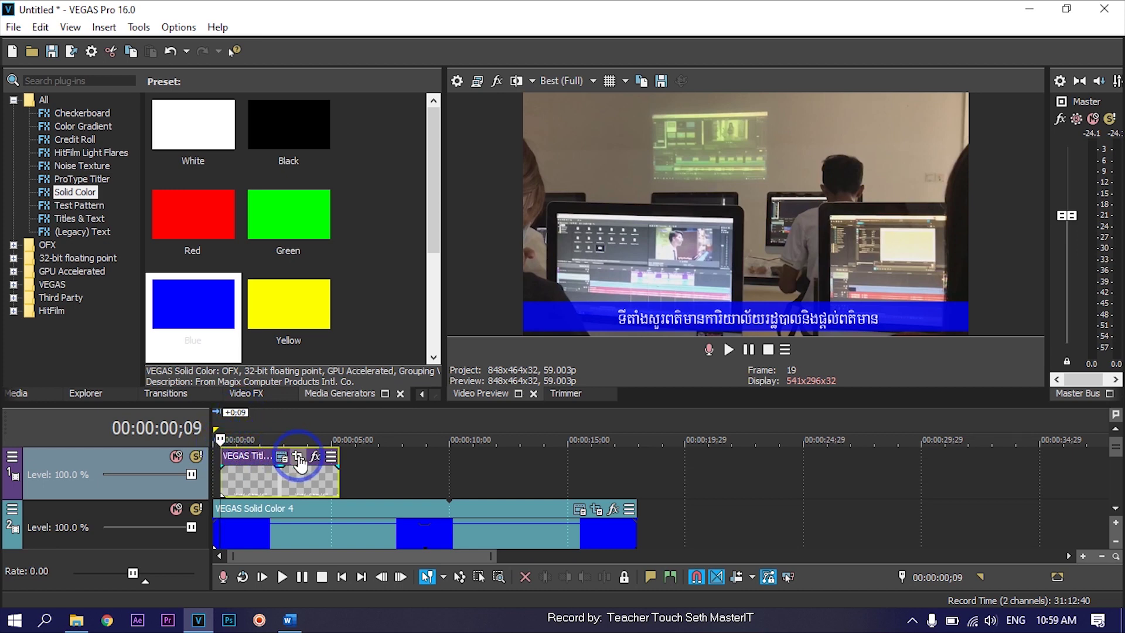
Open Pan/Crop for the text event and restrict crop movement to the horizontal axis
{"action": "left_click", "coordinate": [299, 458]}
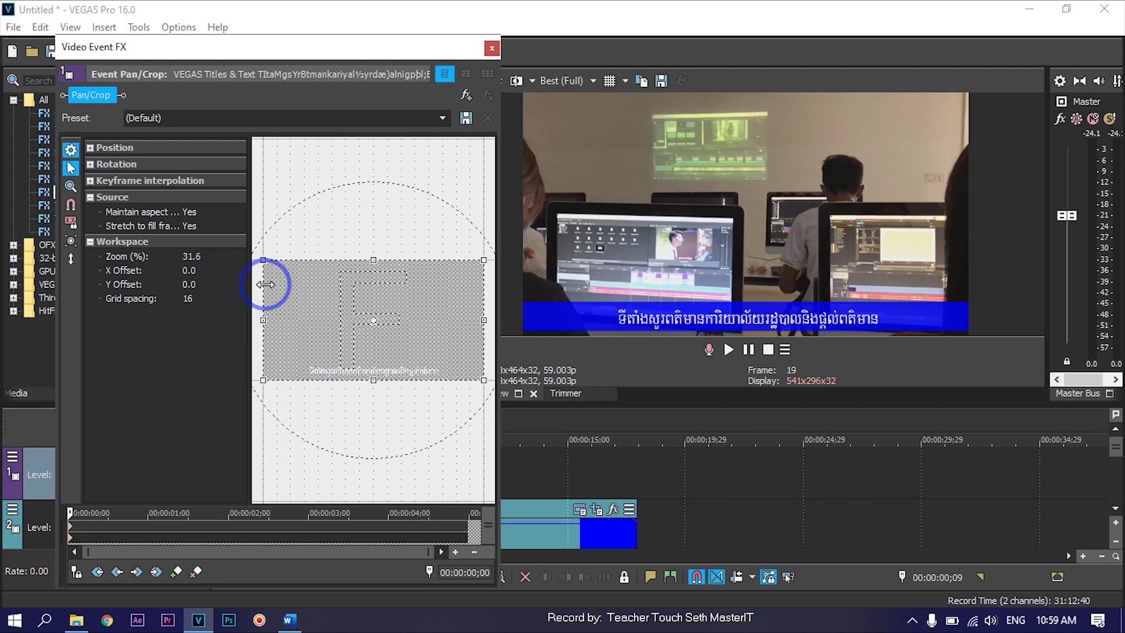
{"action": "left_click_drag", "start_coordinate": [410, 327], "coordinate": [384, 332]}
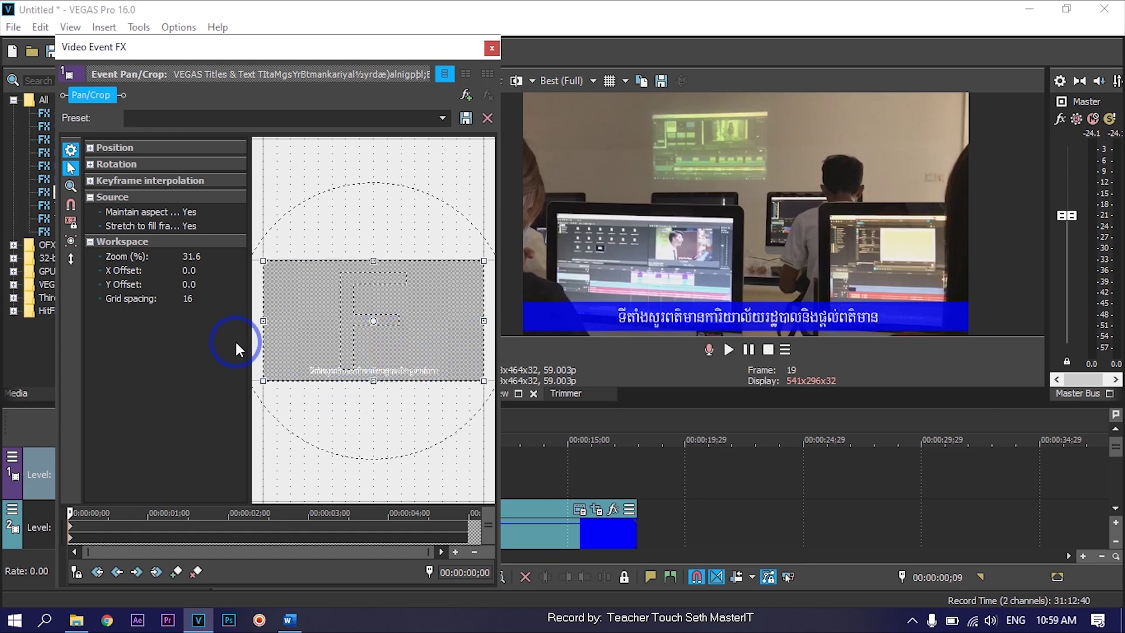
{"action": "key", "text": "ctrl+z"}
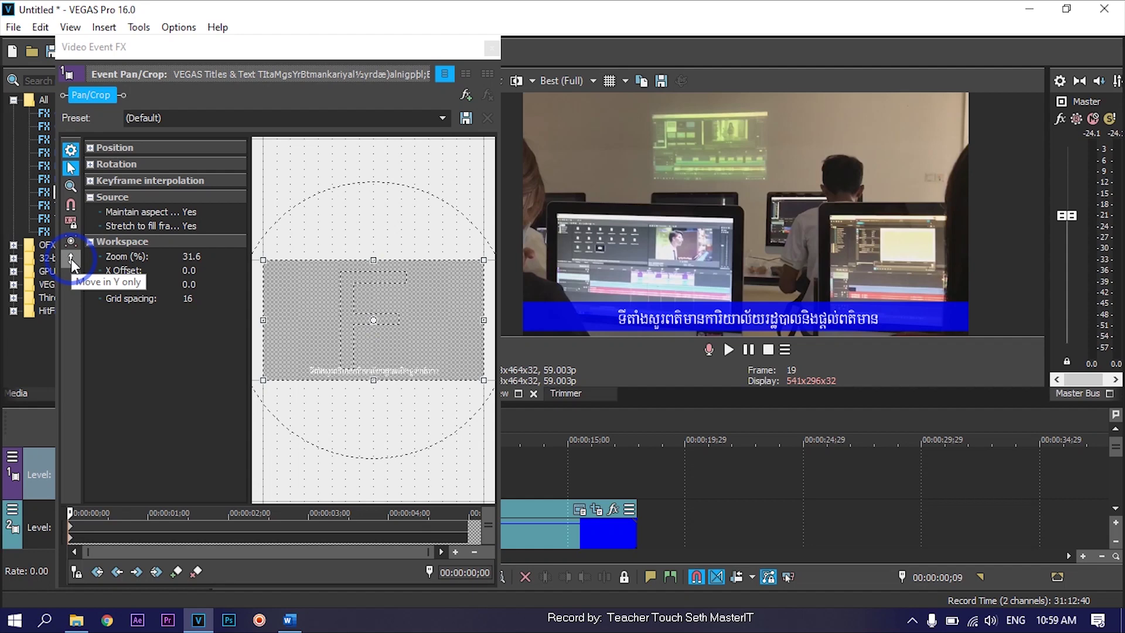
{"action": "left_click", "coordinate": [71, 259]}
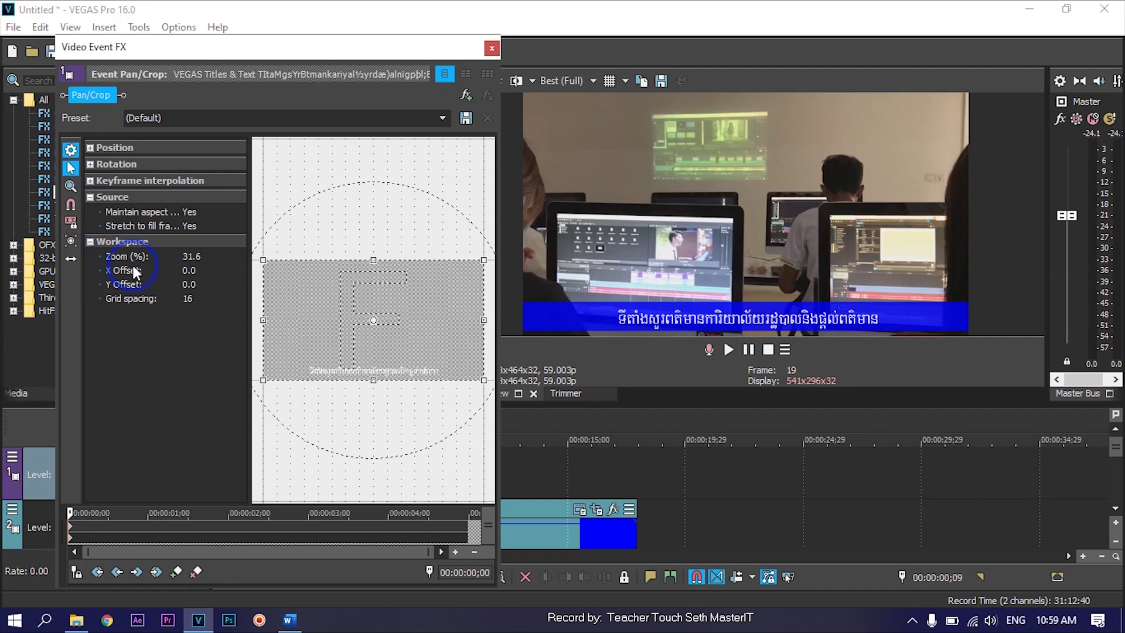
Keyframe the text's Pan/Crop to scroll from beyond the frame's right edge at the start to beyond its left edge at 00:00:04;29, and preview it
{"action": "left_click_drag", "start_coordinate": [447, 346], "coordinate": [263, 364]}
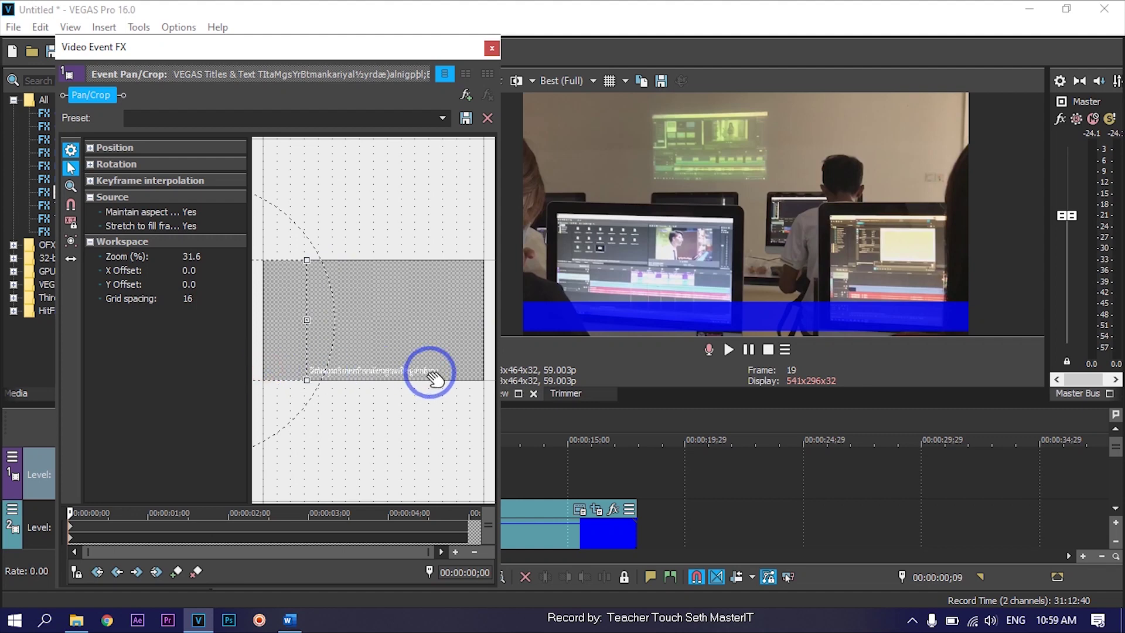
{"action": "left_click_drag", "start_coordinate": [164, 513], "coordinate": [477, 504]}
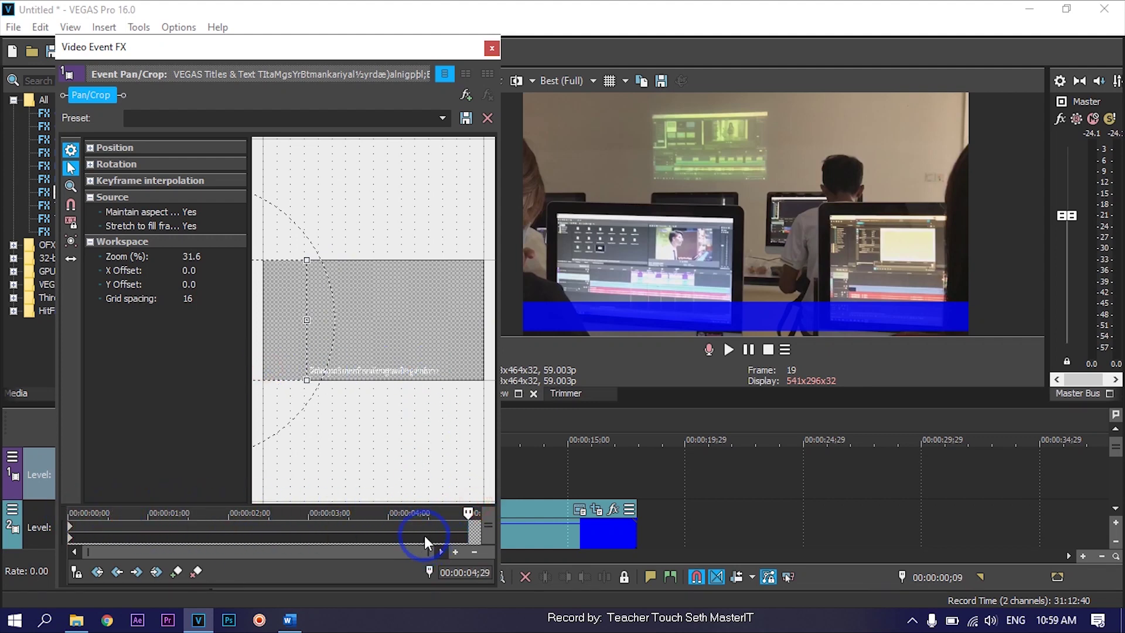
{"action": "left_click", "coordinate": [175, 573]}
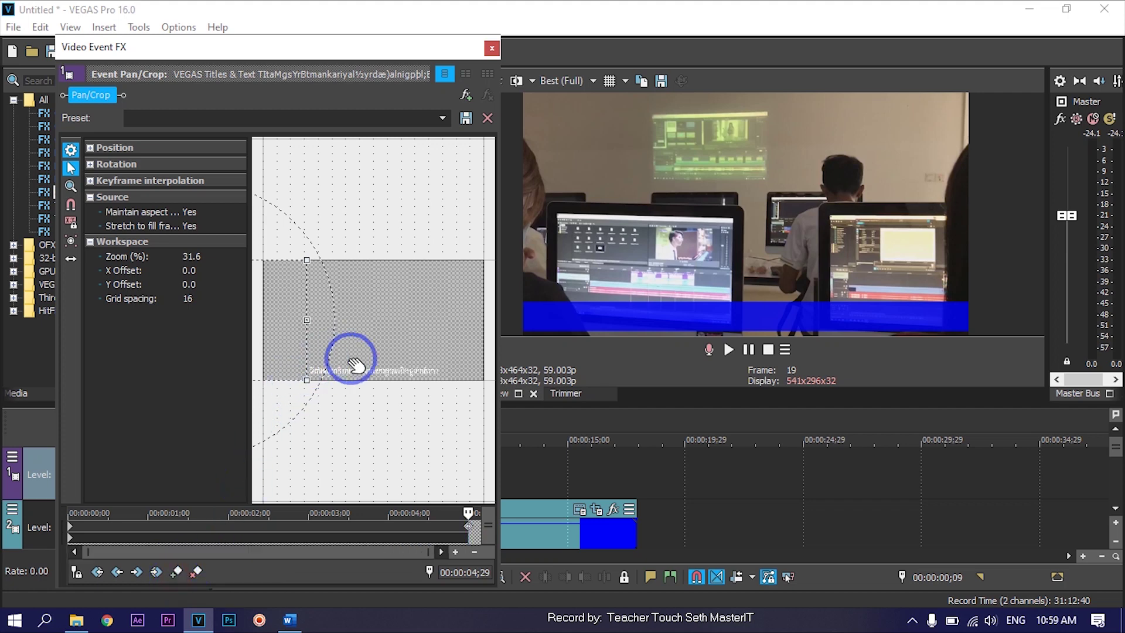
{"action": "left_click_drag", "start_coordinate": [327, 346], "coordinate": [641, 355]}
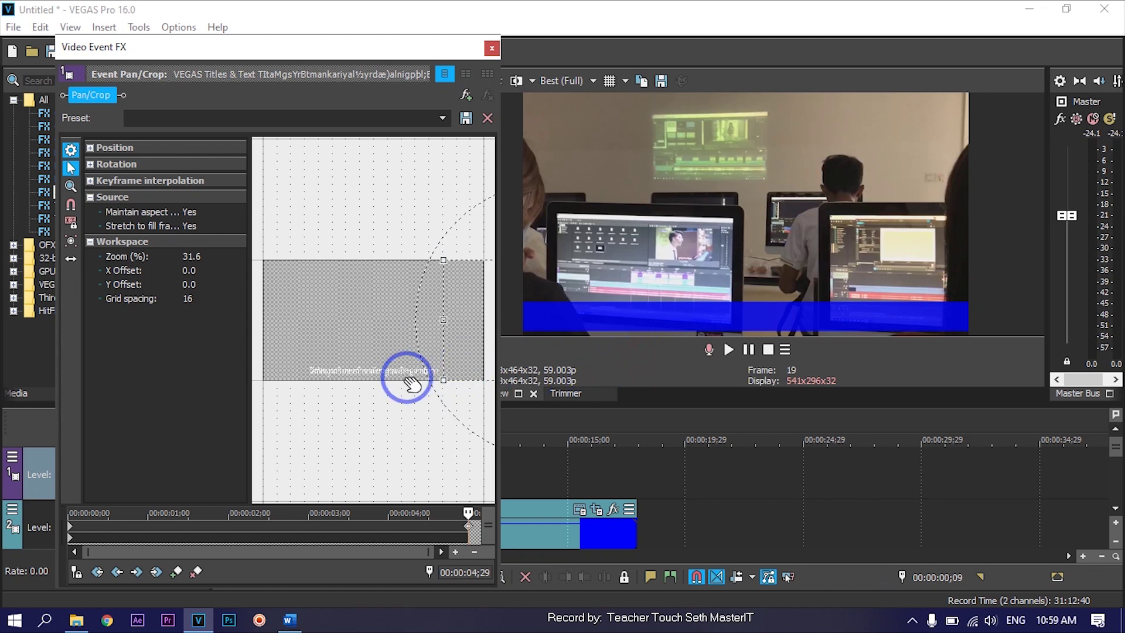
{"action": "left_click", "coordinate": [492, 50]}
{"action": "left_click", "coordinate": [230, 436]}
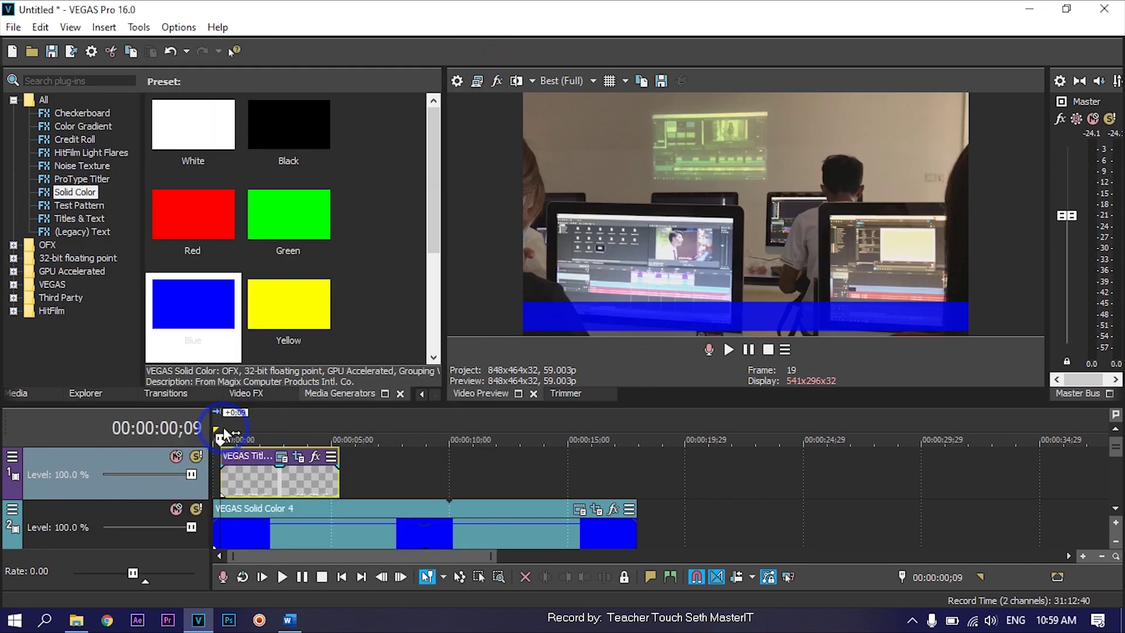
{"action": "key", "text": "space"}
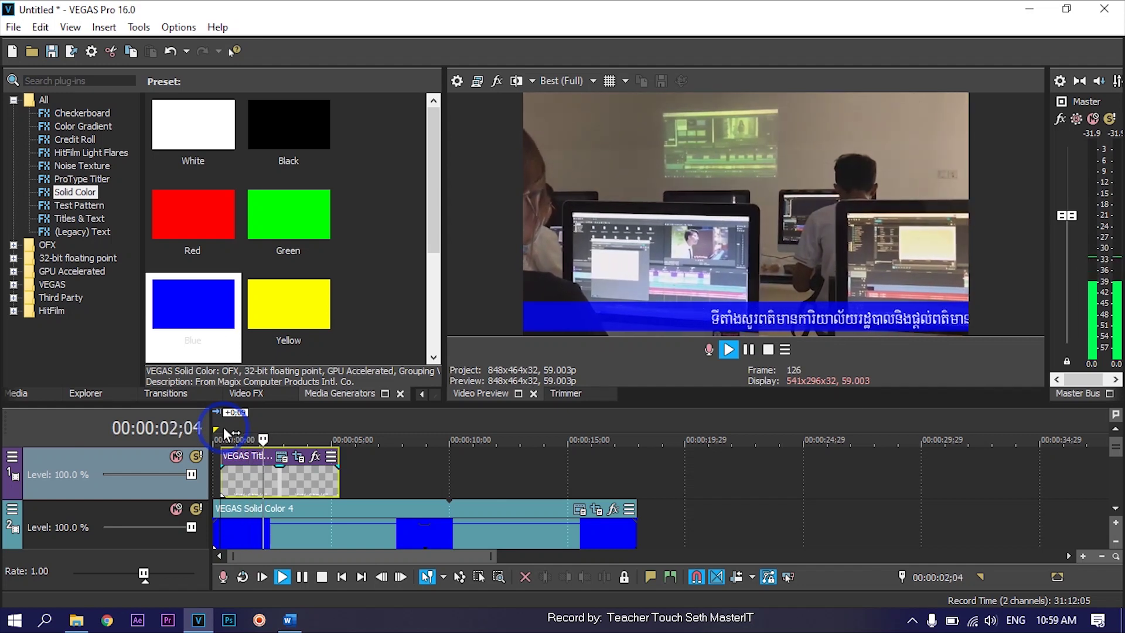
{"action": "key", "text": "space"}
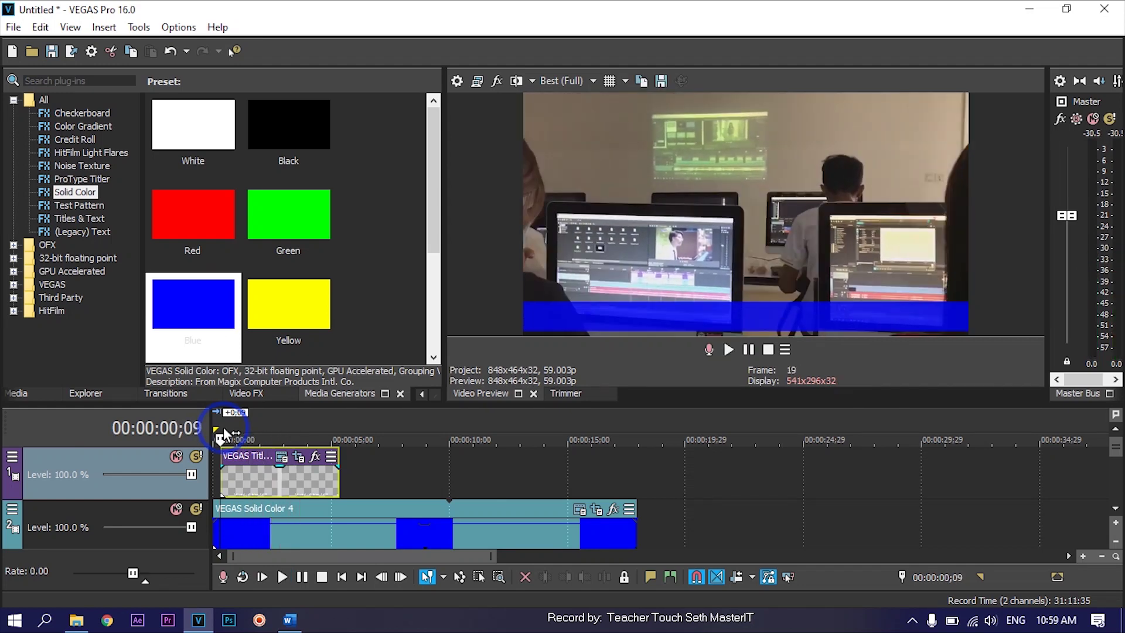
Extend the text event's end by 4:24 and move its final Pan/Crop keyframe to the new end, checking the playback
{"action": "left_click_drag", "start_coordinate": [339, 487], "coordinate": [452, 486]}
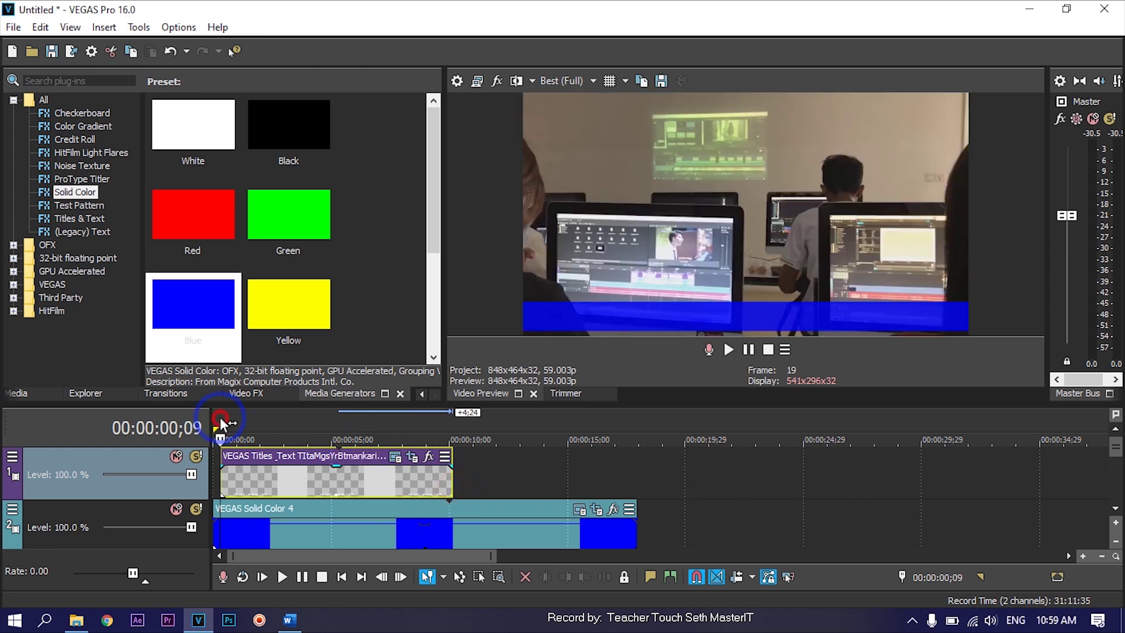
{"action": "key", "text": "space"}
{"action": "key", "text": "space"}
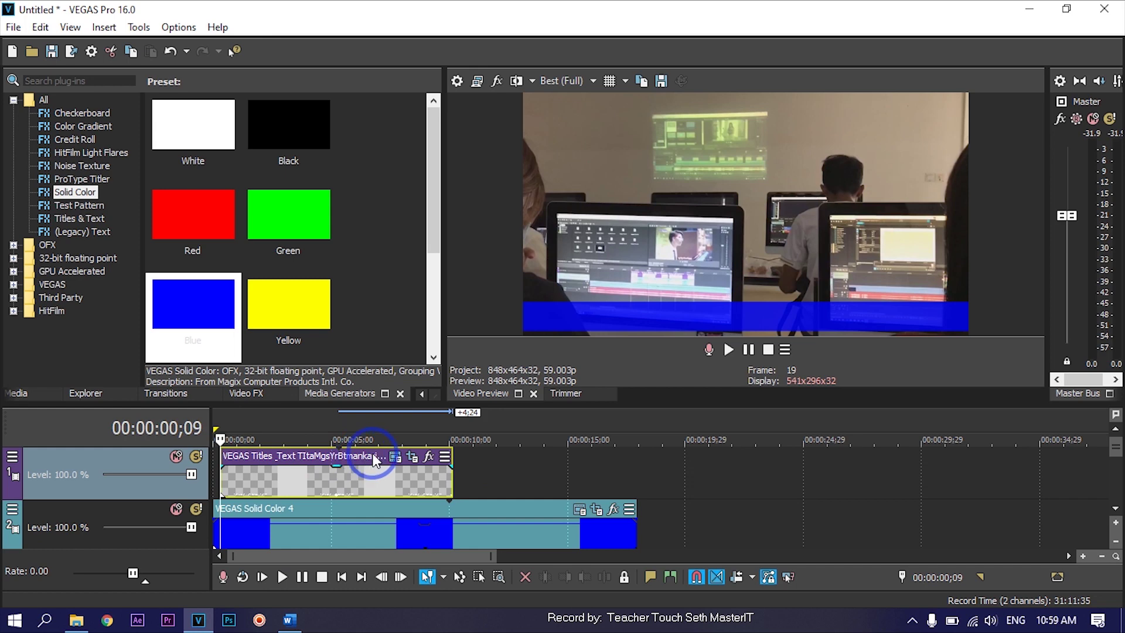
{"action": "left_click", "coordinate": [412, 456]}
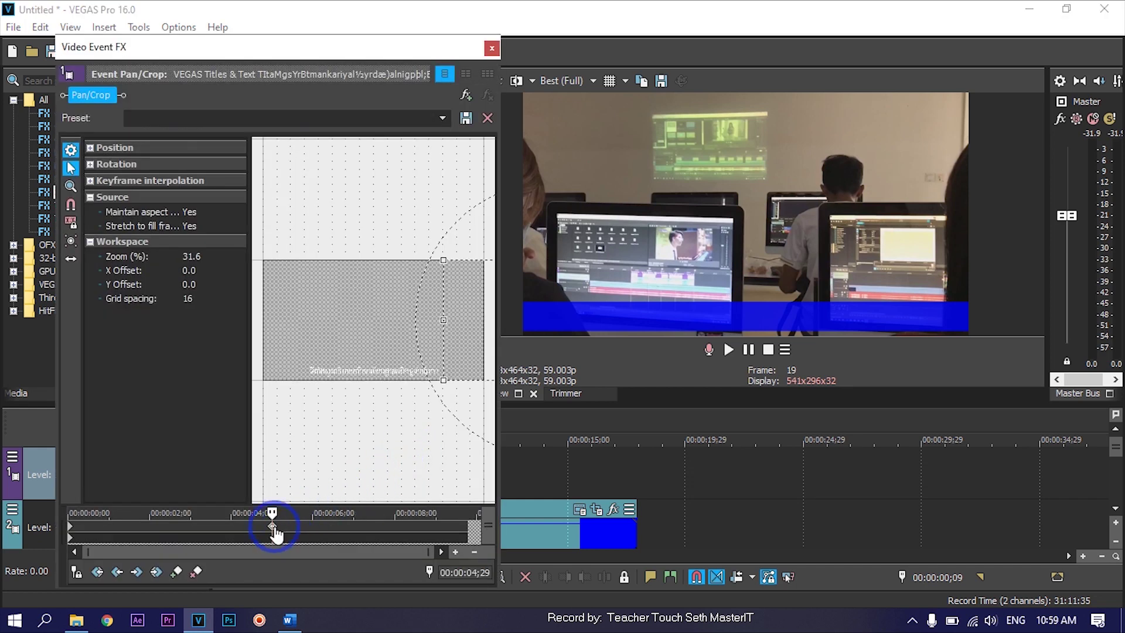
{"action": "left_click", "coordinate": [492, 48]}
{"action": "key", "text": "space"}
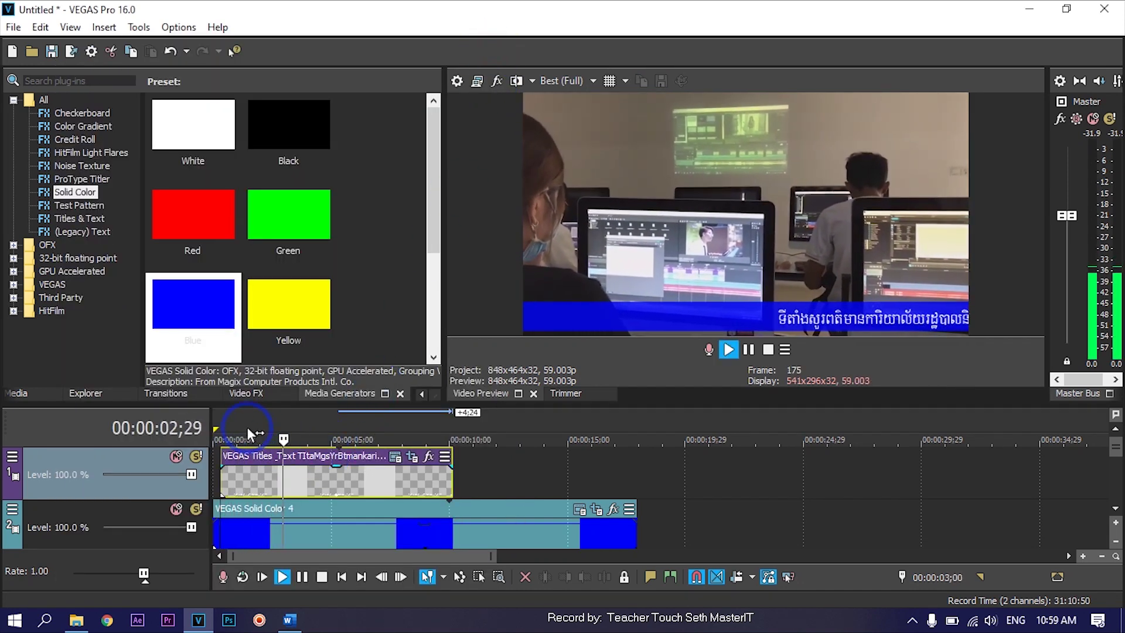
{"action": "key", "text": "space"}
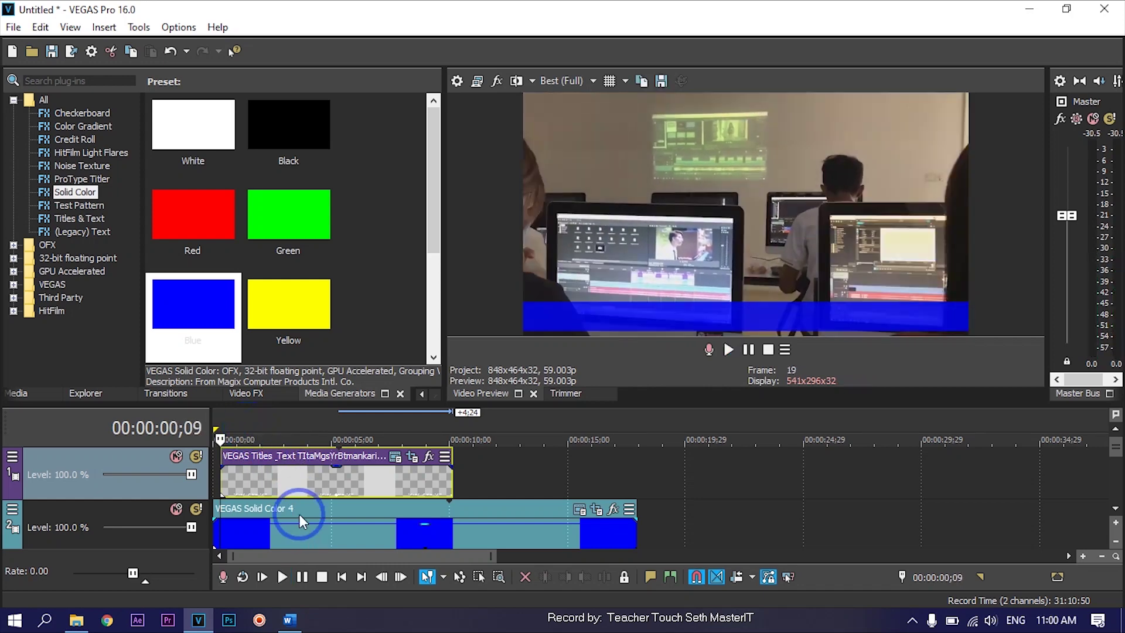
Lengthen the text event by another 0:26, shift its last Pan/Crop keyframe to match the event's end, and play the result
{"action": "left_click_drag", "start_coordinate": [446, 501], "coordinate": [474, 482]}
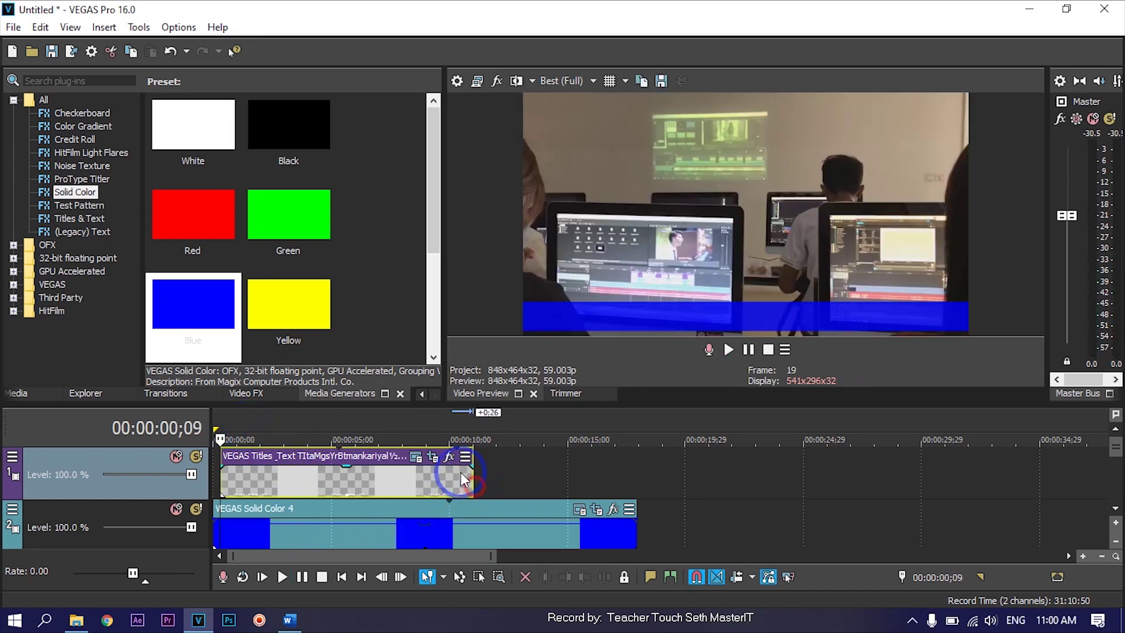
{"action": "left_click", "coordinate": [433, 456]}
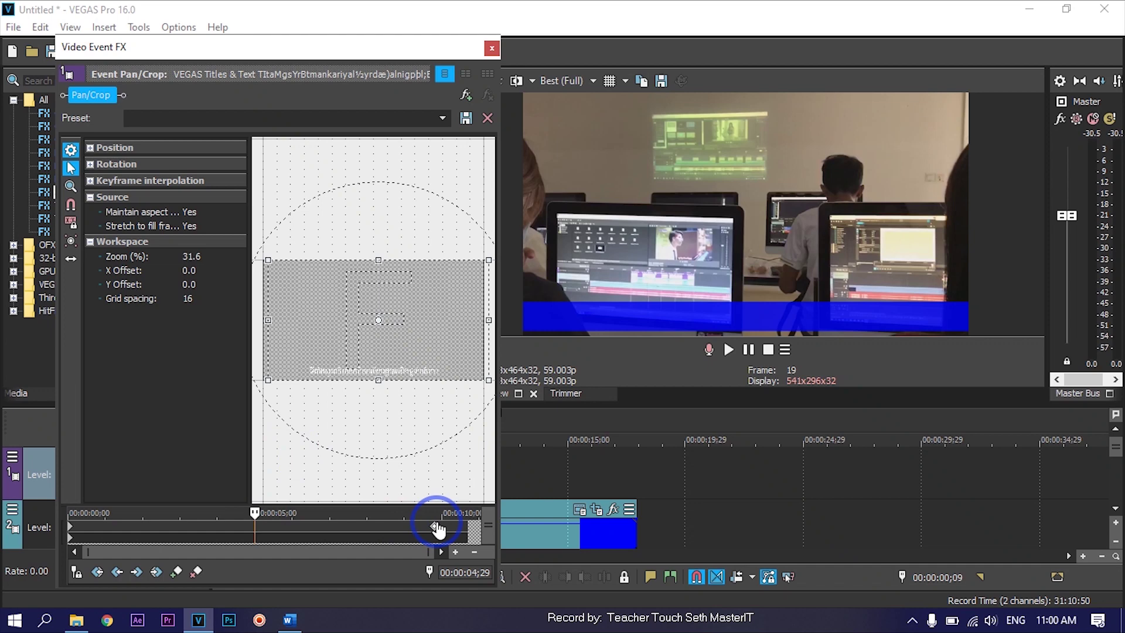
{"action": "left_click_drag", "start_coordinate": [437, 526], "coordinate": [489, 530]}
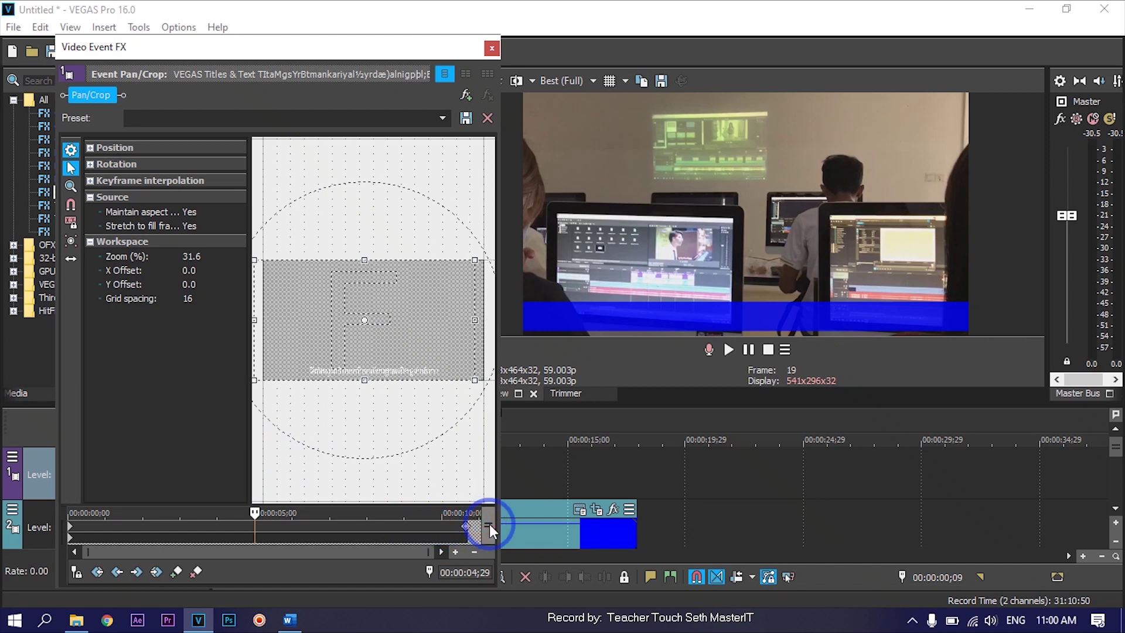
{"action": "left_click", "coordinate": [492, 48]}
{"action": "key", "text": "space"}
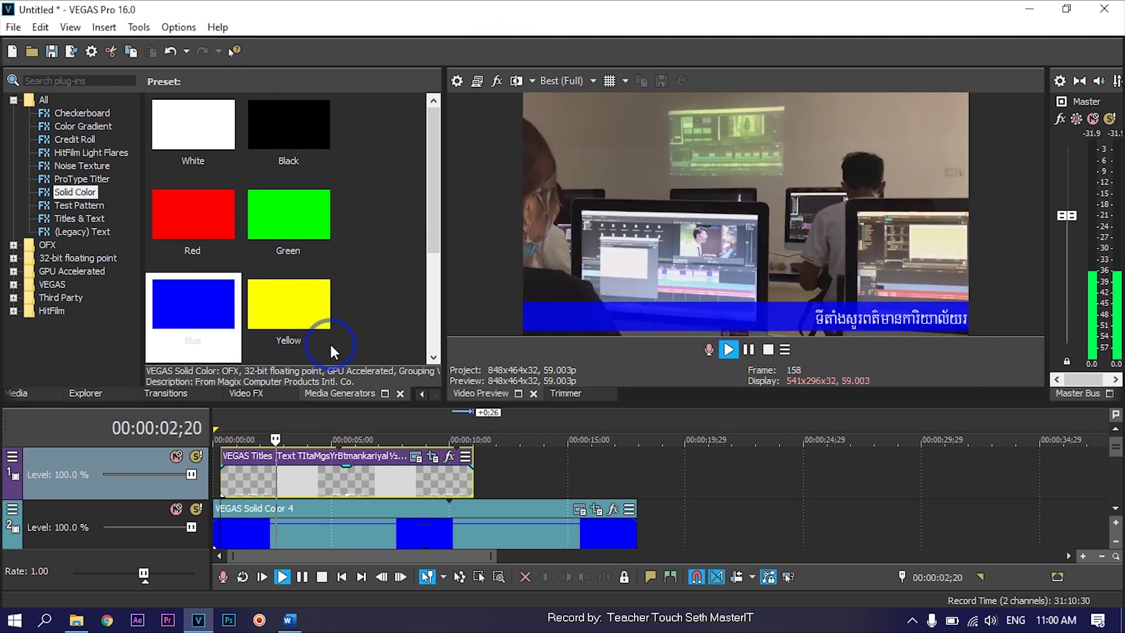
{"action": "key", "text": "space"}
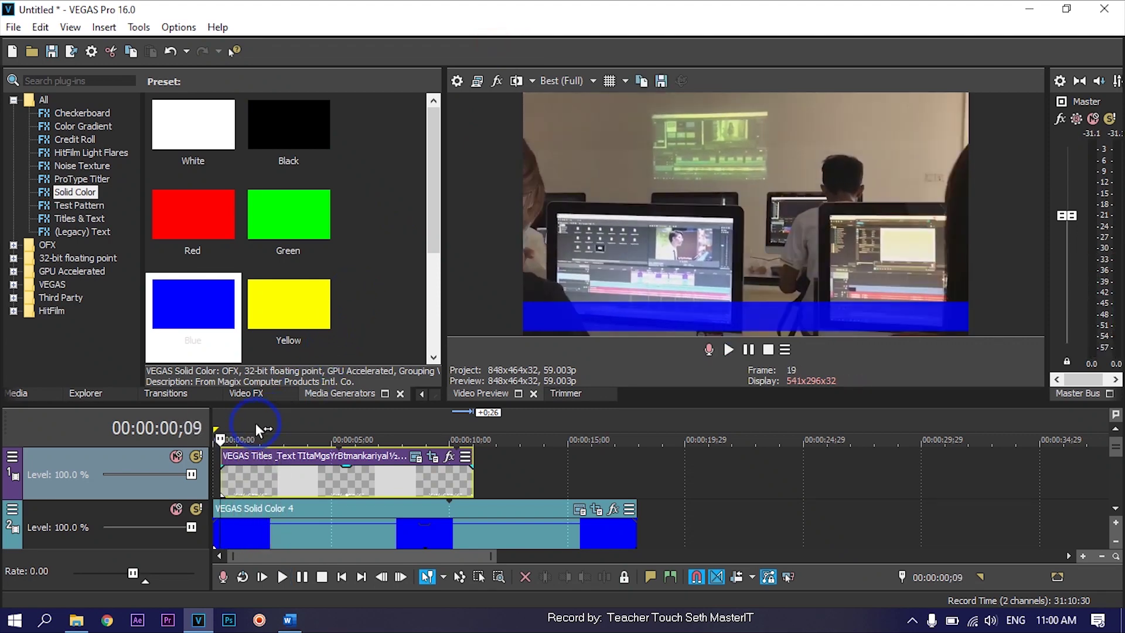
Insert a new video track above the text track and place an independent copy of the text event on it, overlapping the original's second half
{"action": "left_click_drag", "start_coordinate": [218, 438], "coordinate": [293, 438]}
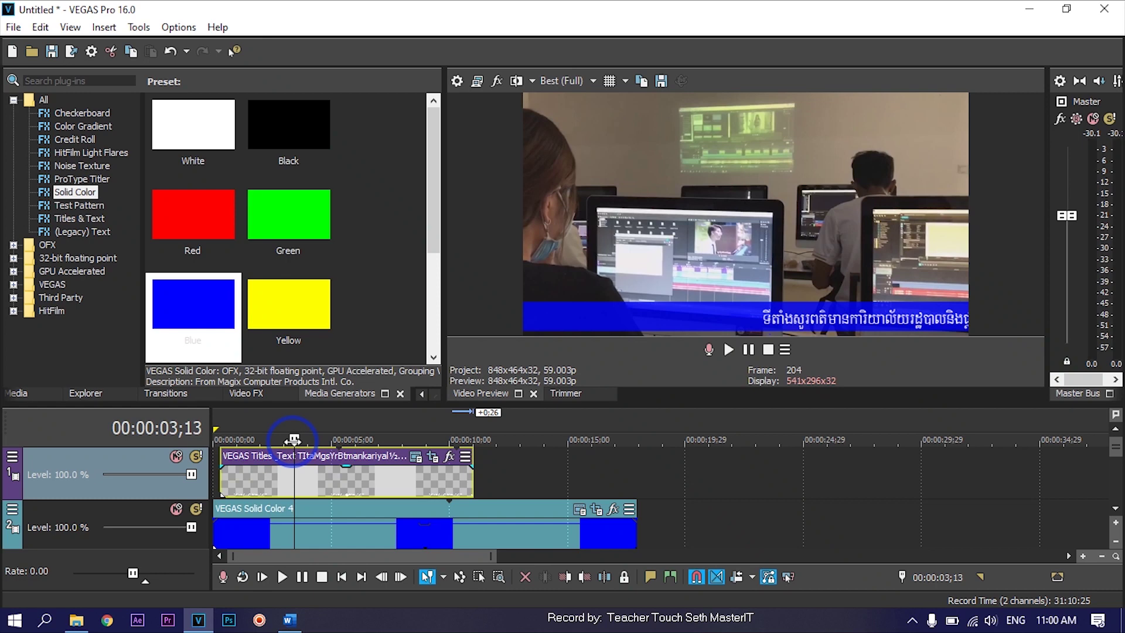
{"action": "right_click", "coordinate": [154, 461]}
{"action": "left_click", "coordinate": [208, 235]}
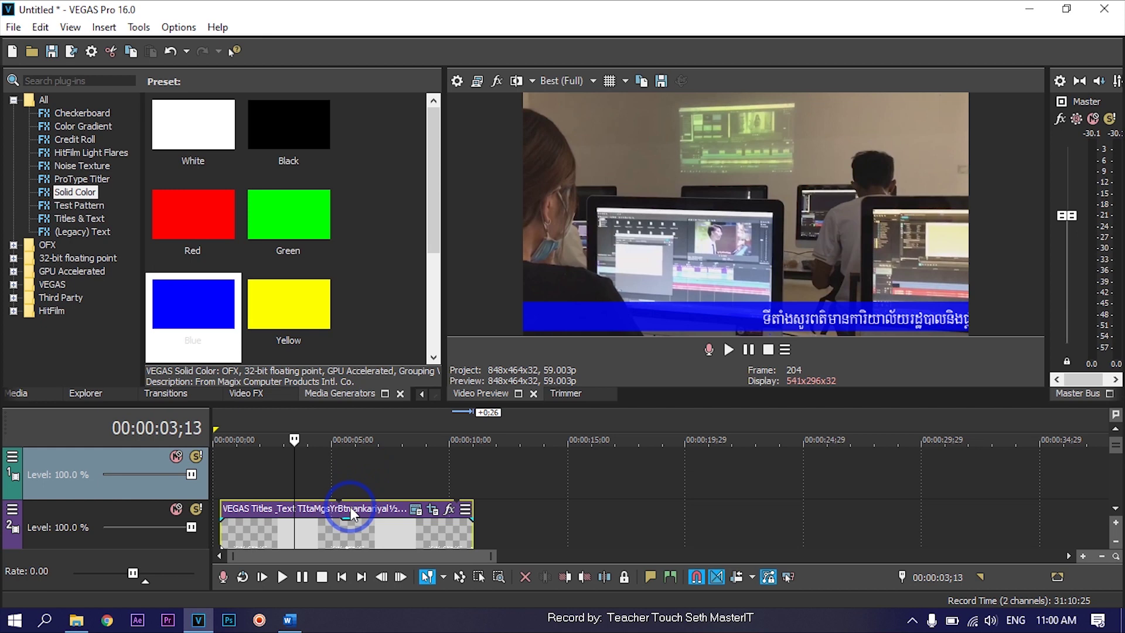
{"action": "left_click_drag", "start_coordinate": [350, 514], "coordinate": [455, 474]}
{"action": "left_click", "coordinate": [676, 282]}
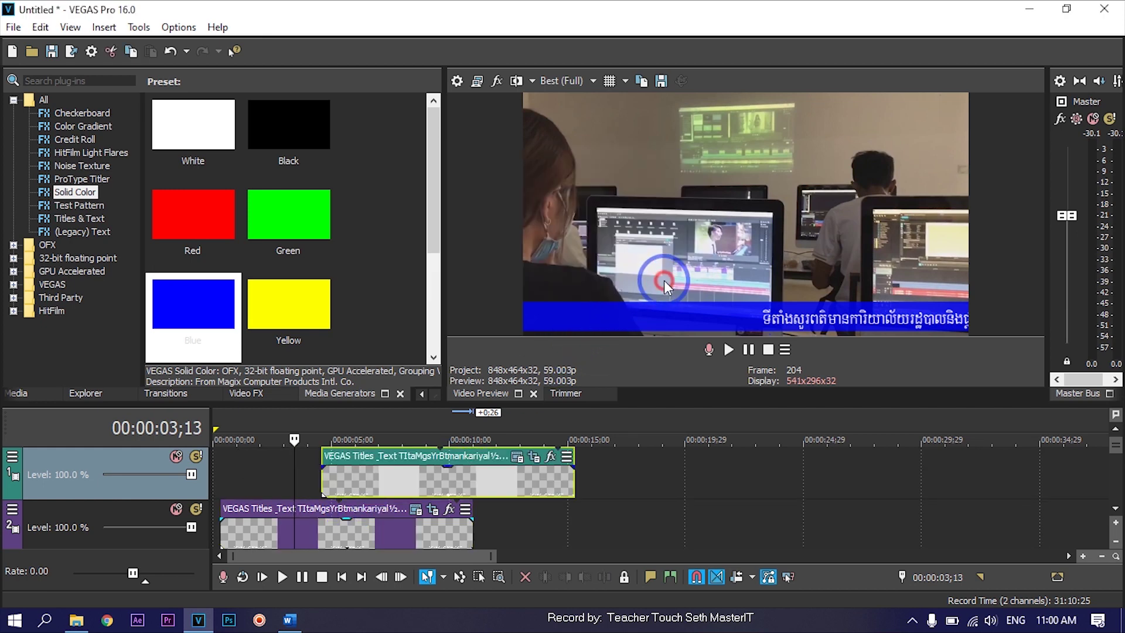
Open the copied event's text settings at 00:00:04;28, switch to Word and copy the second Khmer line of the converted document
{"action": "left_click", "coordinate": [330, 429]}
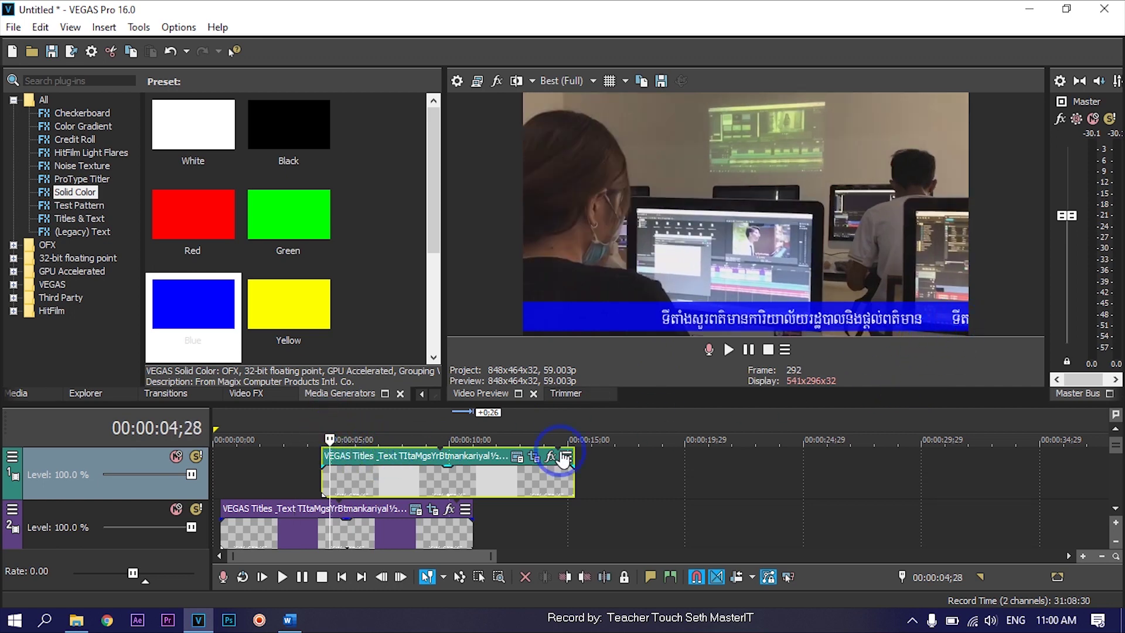
{"action": "left_click", "coordinate": [519, 456]}
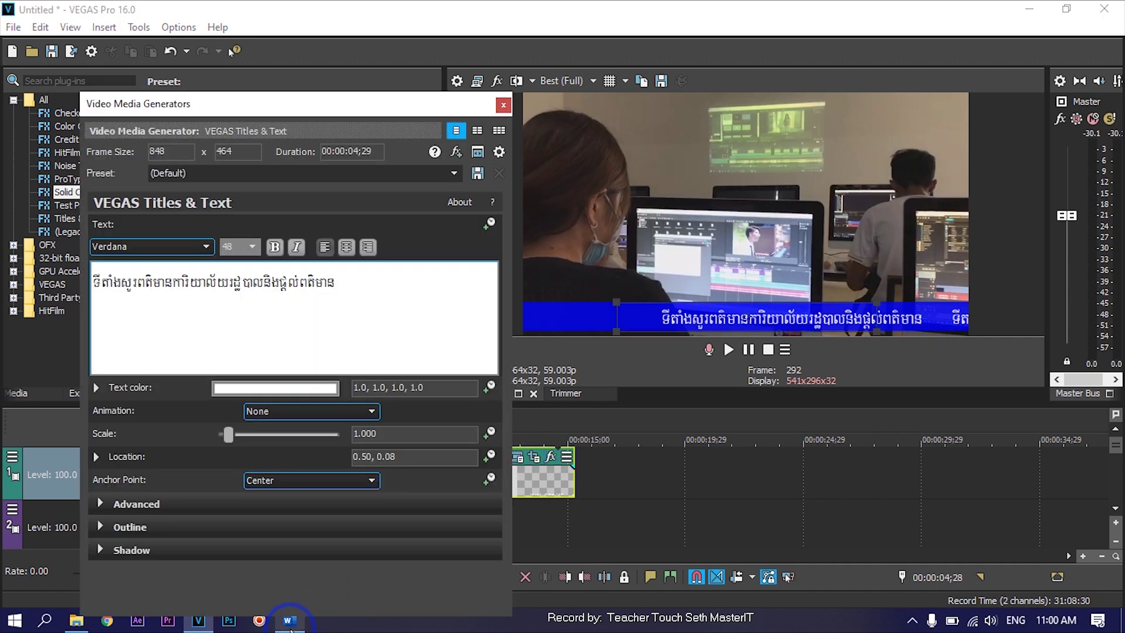
{"action": "left_click", "coordinate": [290, 620]}
{"action": "left_click_drag", "start_coordinate": [309, 294], "coordinate": [561, 295]}
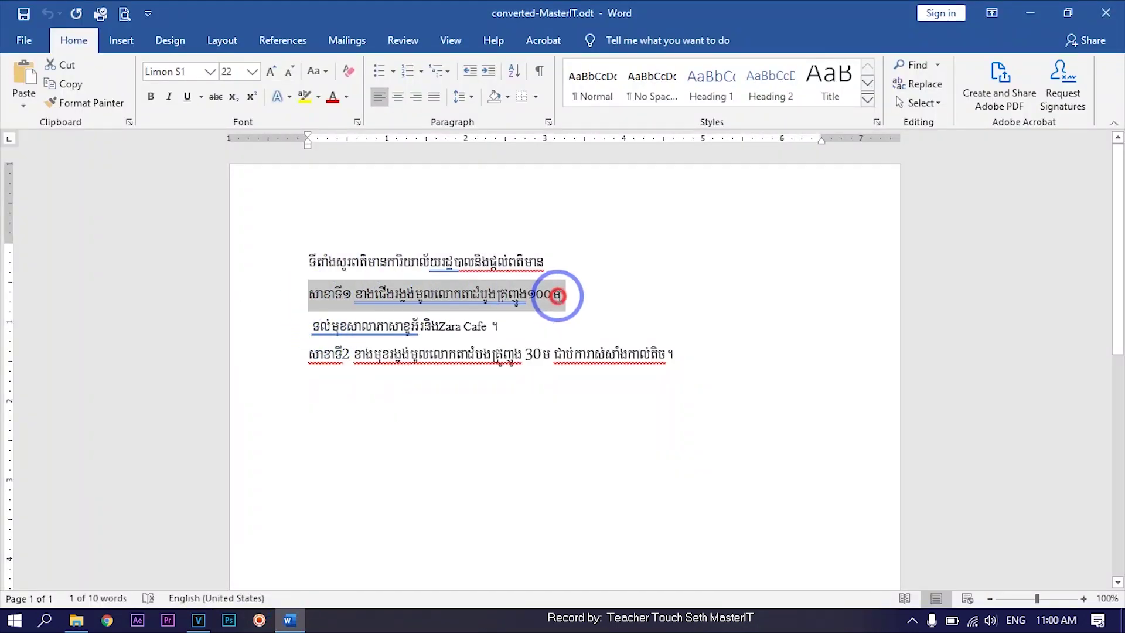
{"action": "right_click", "coordinate": [494, 299]}
{"action": "left_click", "coordinate": [936, 50]}
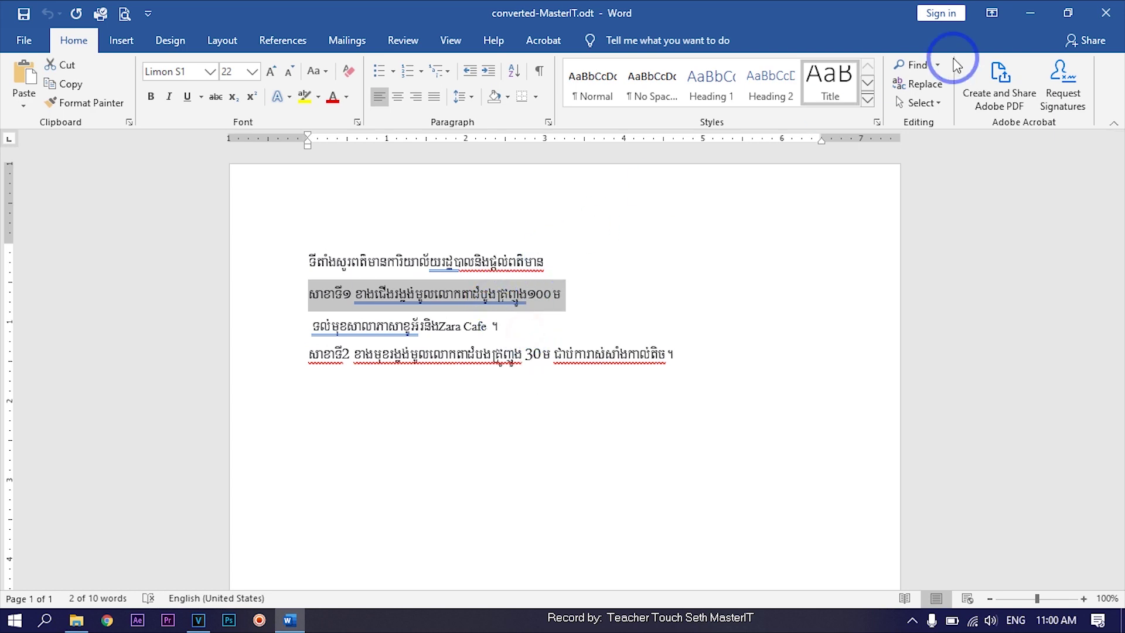
Switch back to VEGAS Pro, replace the copied event's whole text with the second Khmer line, and close the text settings
{"action": "left_click", "coordinate": [1031, 12]}
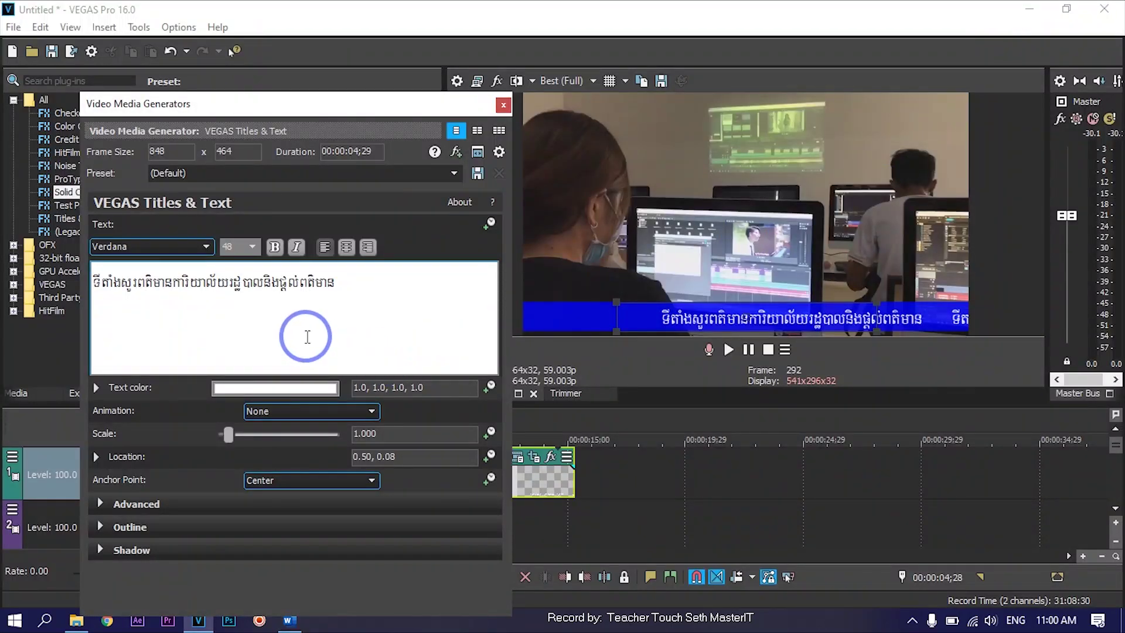
{"action": "left_click", "coordinate": [239, 283]}
{"action": "key", "text": "ctrl+a"}
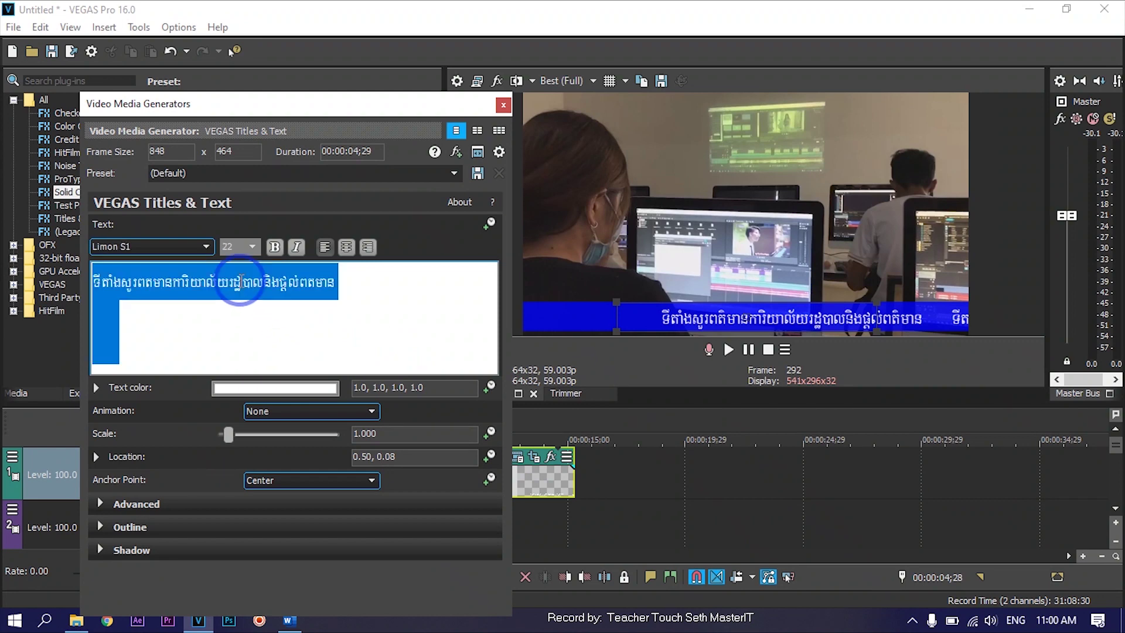
{"action": "type", "text": "សាខាទី១ ខាងជើងរង្វង់មូលលោកតាដំបូងត្រញូង១០០ម"}
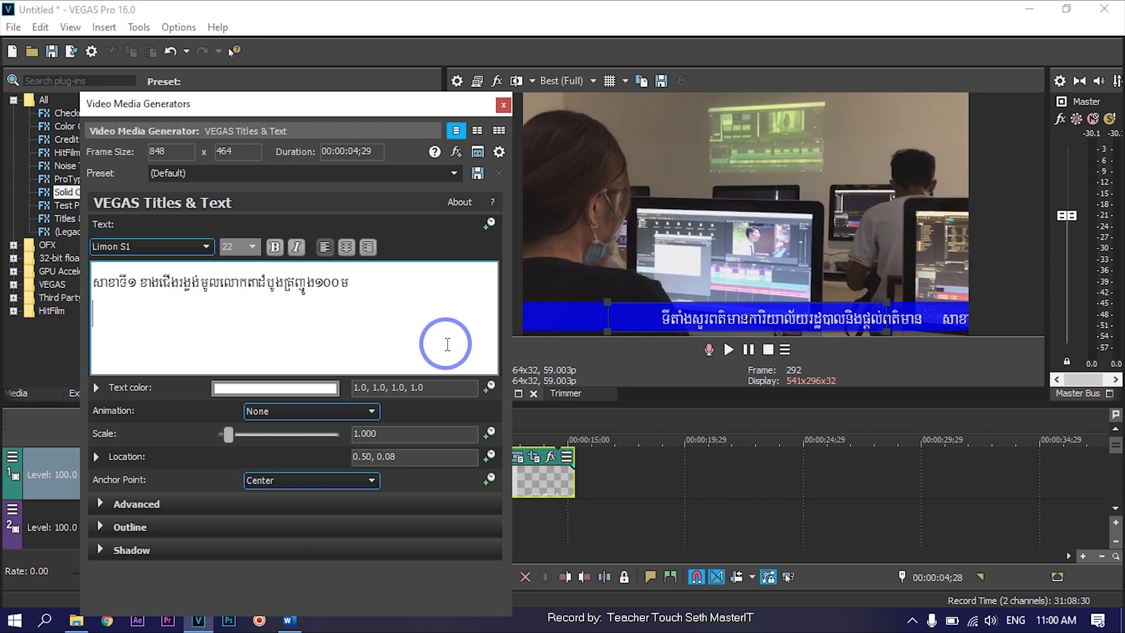
{"action": "left_click", "coordinate": [502, 105]}
Move the second text event 0:08 earlier to close the gap behind the first line, and play both lines from near the start
{"action": "mouse_move", "coordinate": [378, 455]}
{"action": "left_mouse_down"}
{"action": "mouse_move", "coordinate": [405, 454]}
{"action": "mouse_move", "coordinate": [374, 469]}
{"action": "left_mouse_up"}
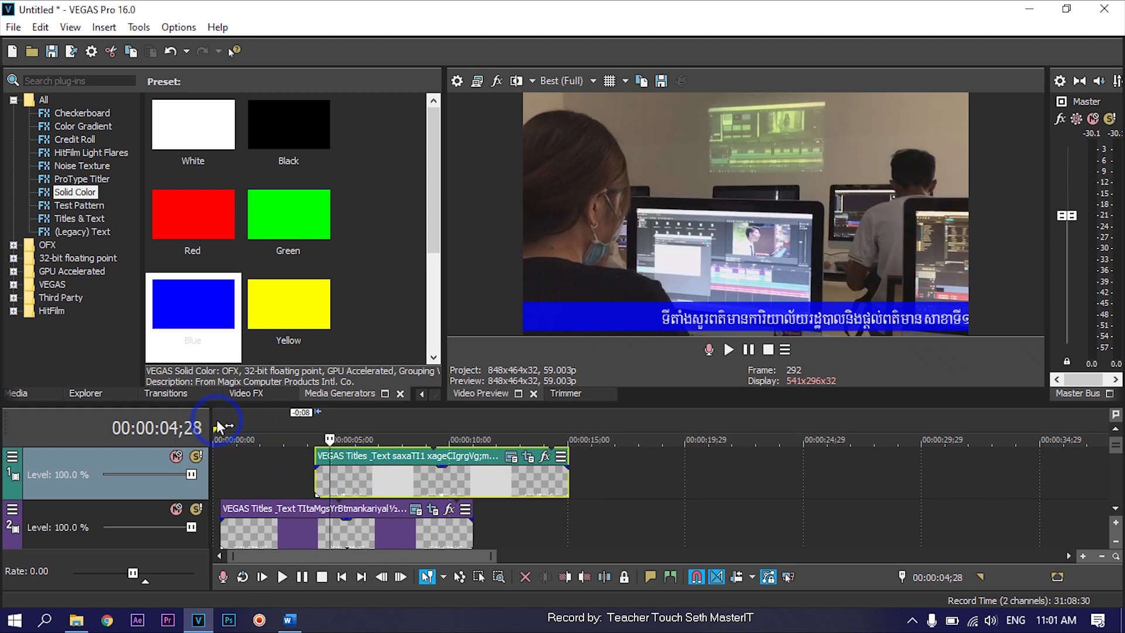
{"action": "left_click_drag", "start_coordinate": [217, 426], "coordinate": [221, 426]}
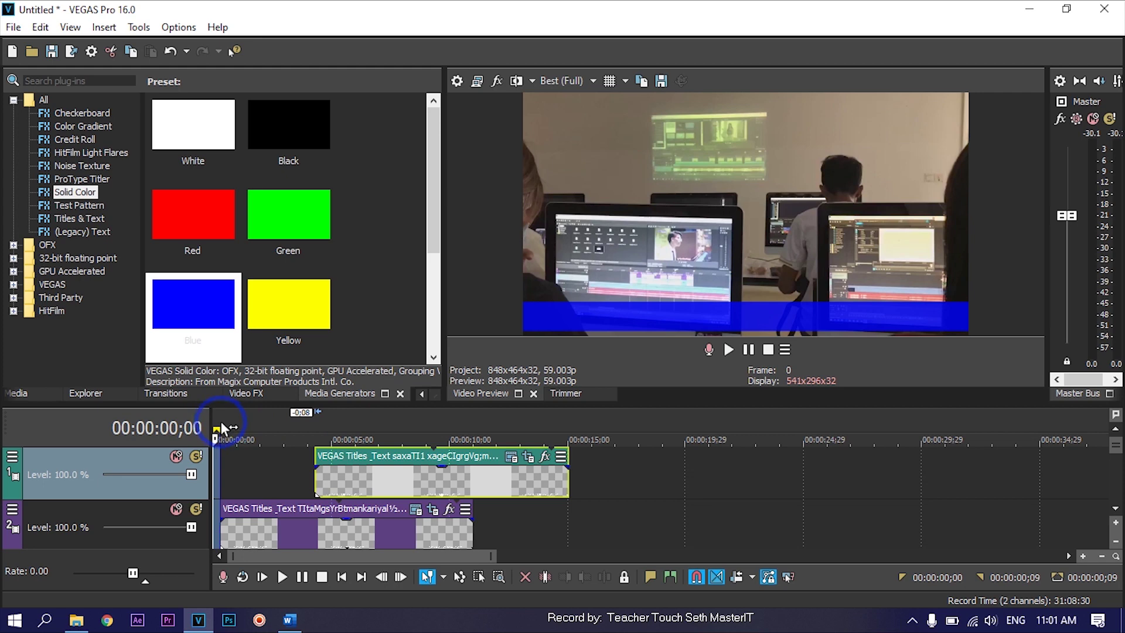
{"action": "key", "text": "space"}
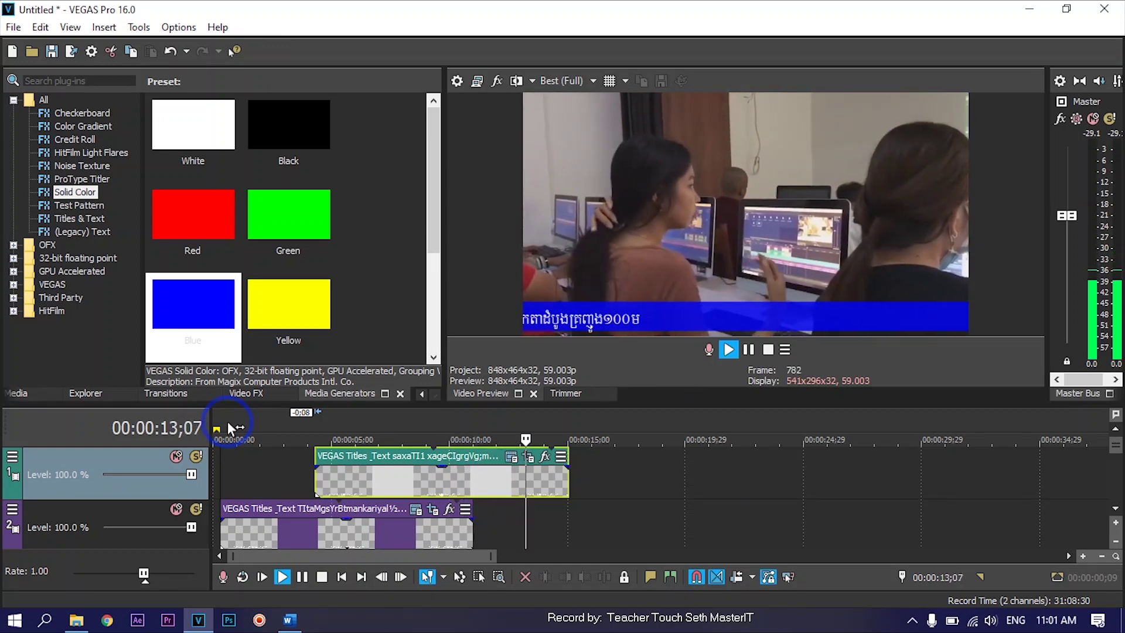
{"action": "key", "text": "space"}
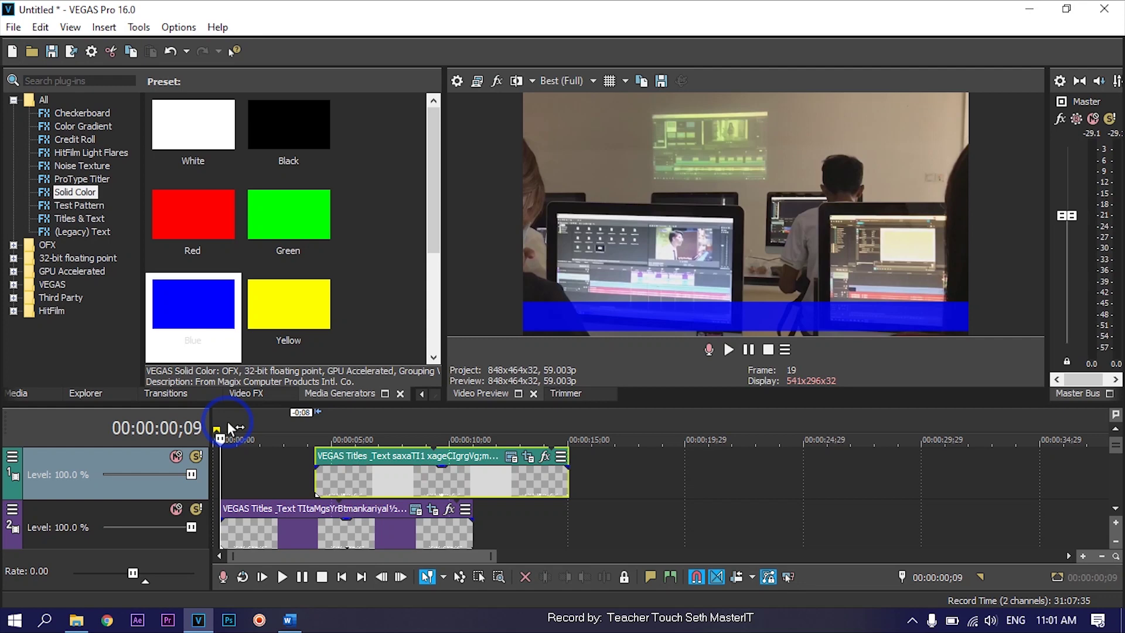